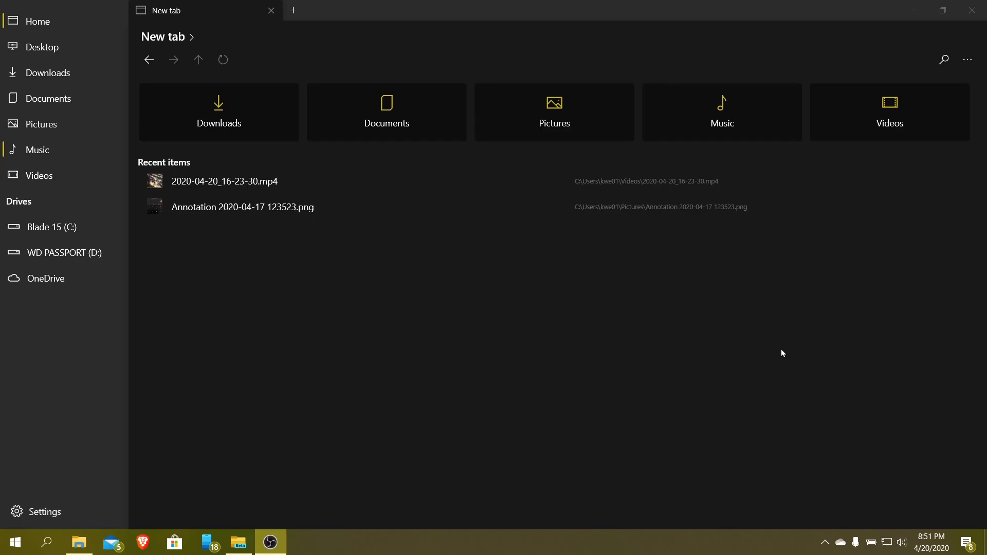
Step: Maximize File Explorer's This PC window with its ribbon collapsed, then return to Files
click(79, 543)
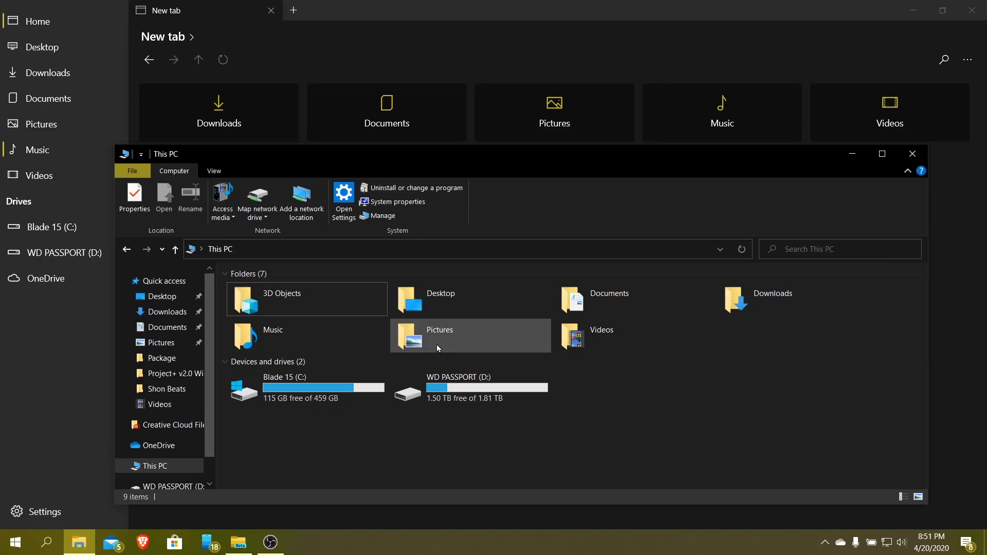
drag(481, 160, 484, 1)
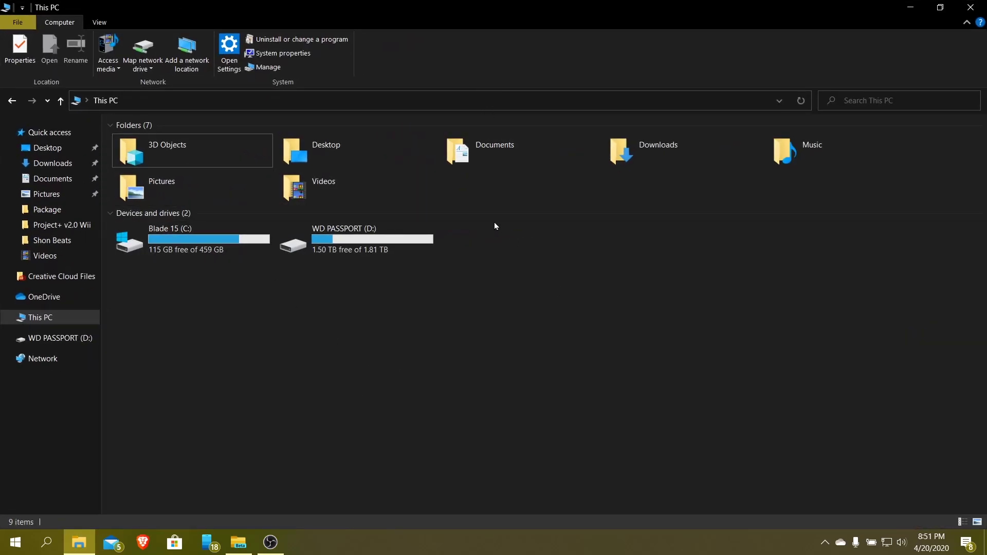
click(966, 22)
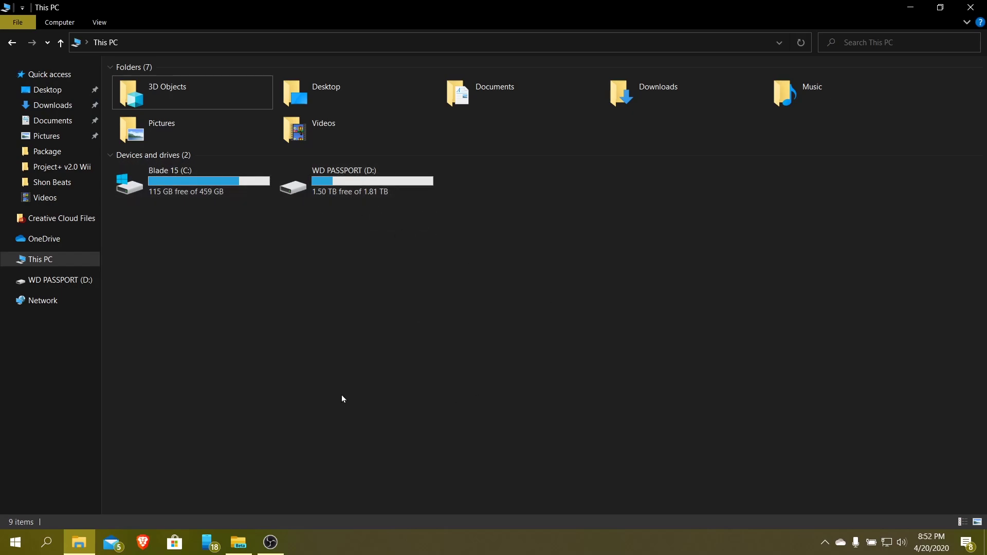
click(239, 543)
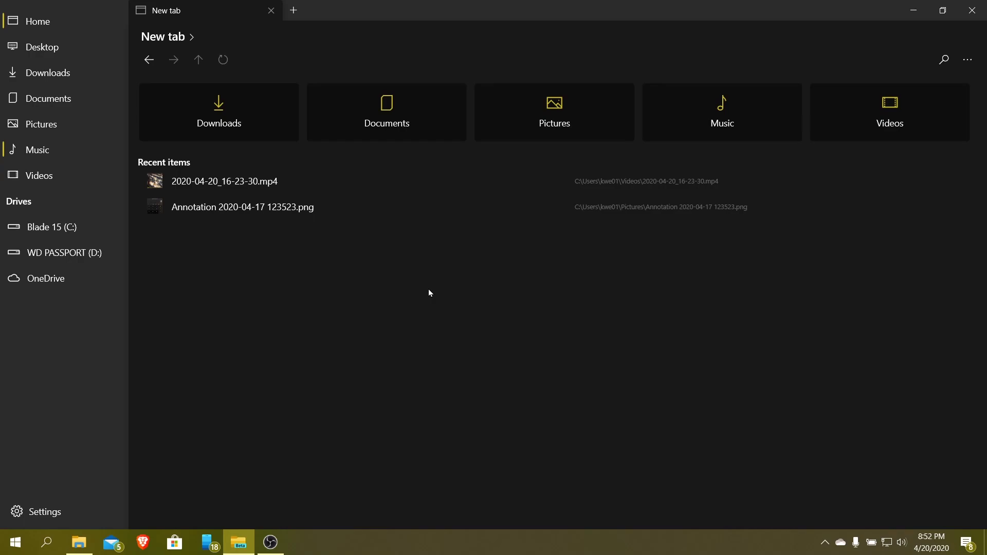
Step: Switch from File Explorer back to Files, reload Home, and add a second New tab
click(79, 543)
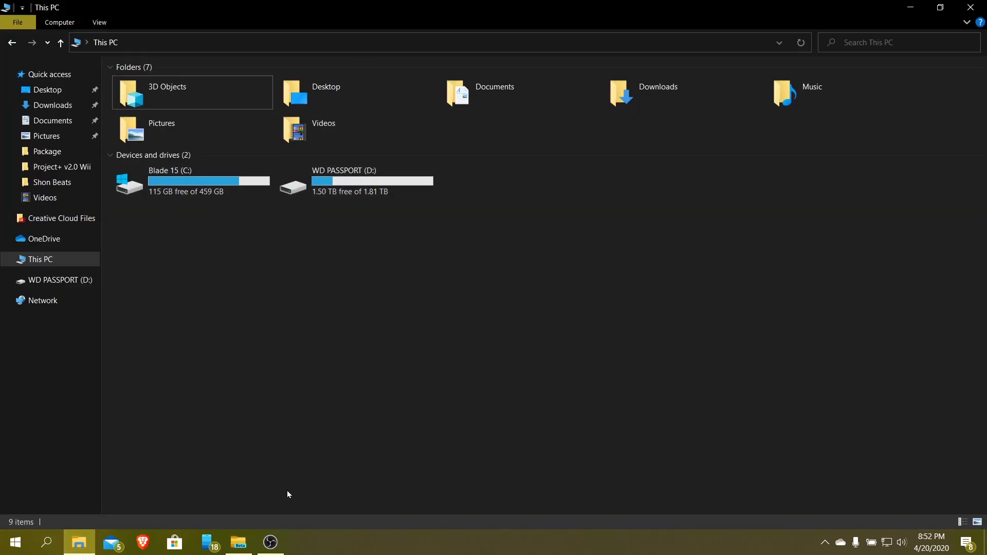
click(239, 543)
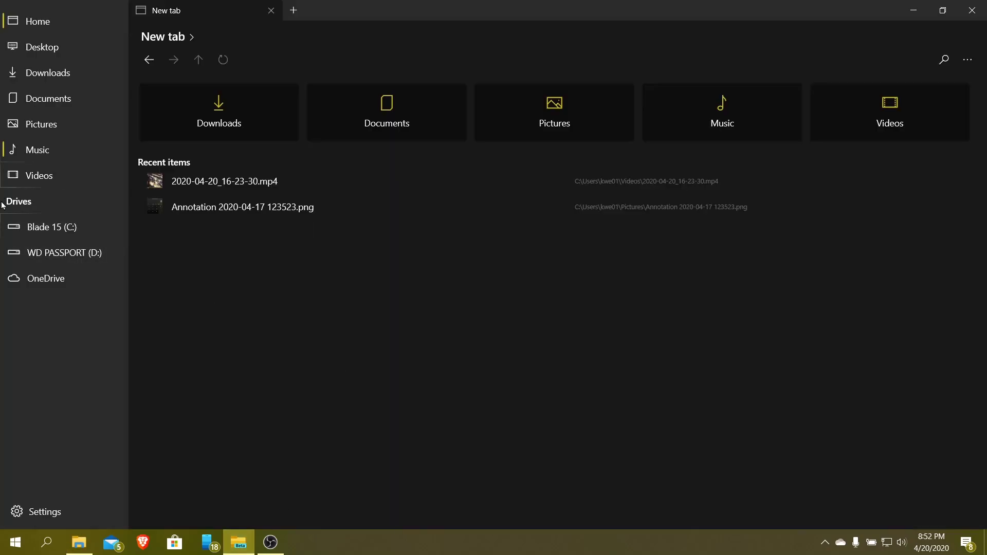
mouse_move(58, 232)
click(52, 30)
click(293, 11)
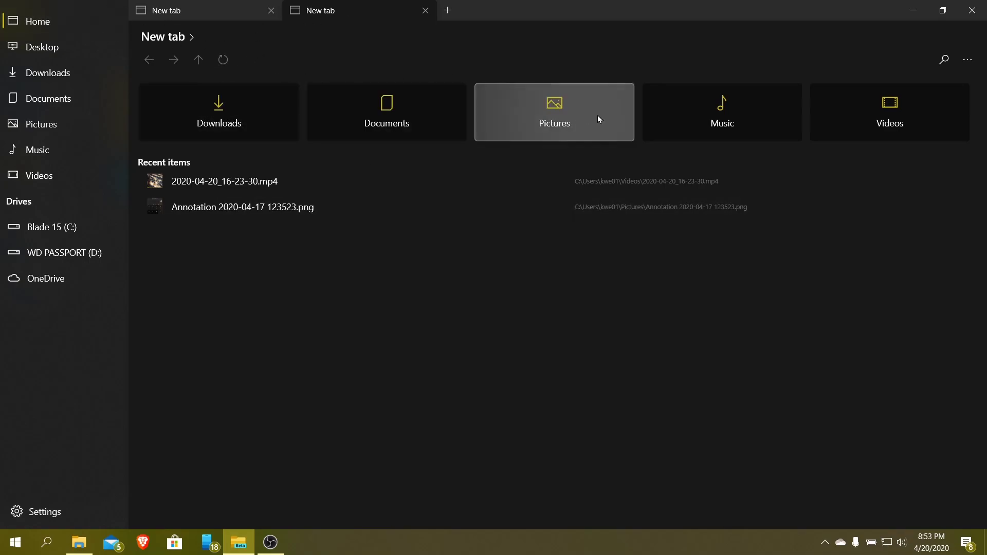
Step: Toggle between File Explorer and Files, then minimize the File Explorer This PC window
click(78, 543)
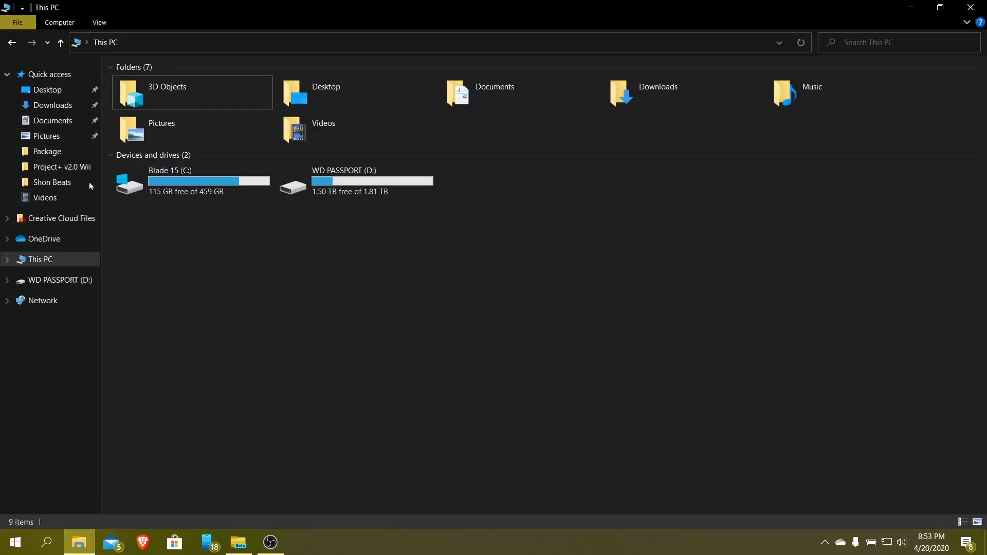
click(240, 543)
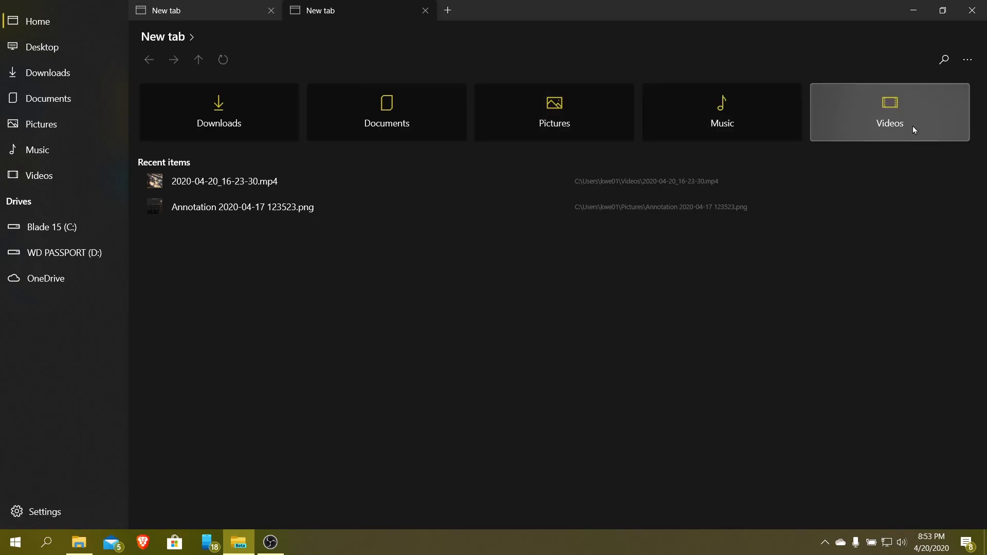
click(78, 543)
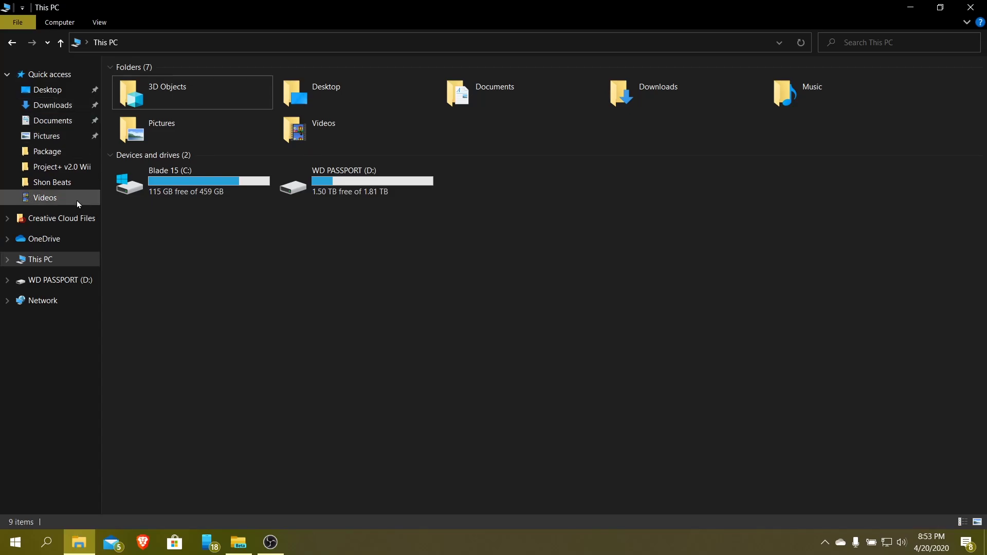
click(911, 7)
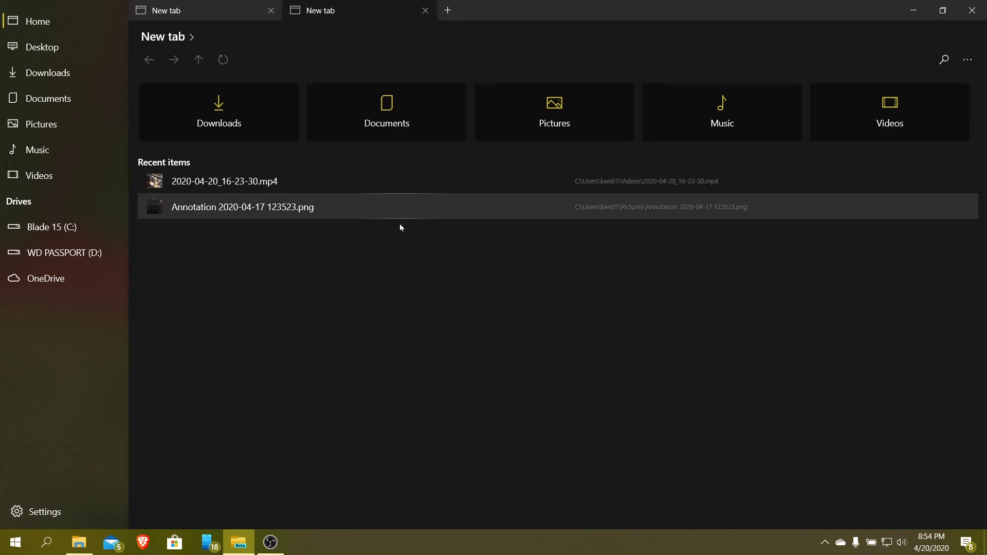
Step: Open Downloads, view the screenshot image with Open with..., then close the Photos viewer
click(265, 112)
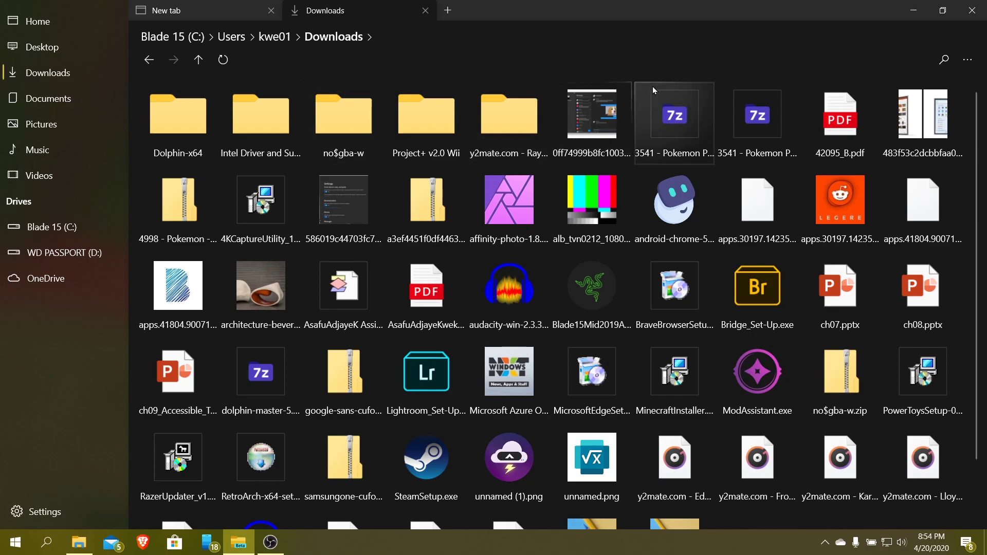
click(589, 130)
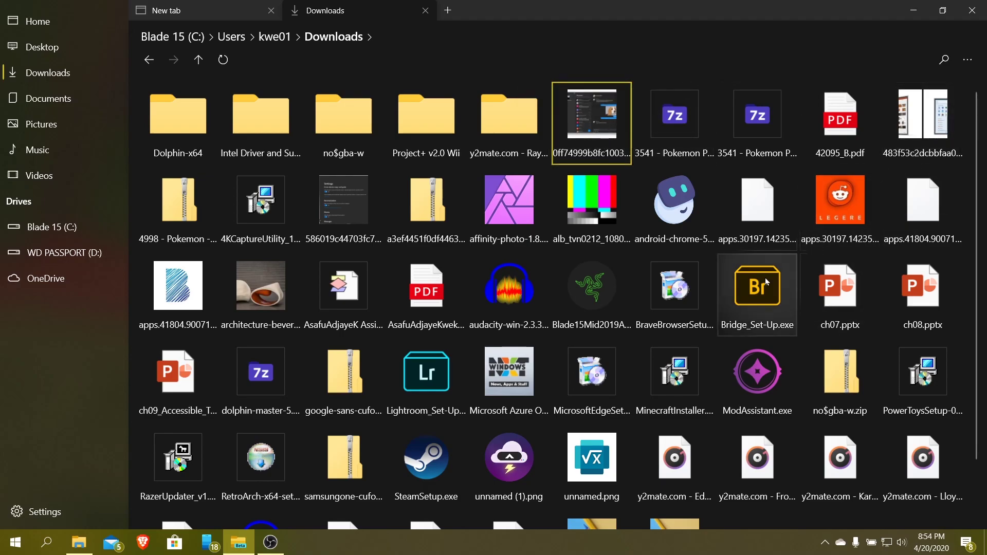
right_click(609, 117)
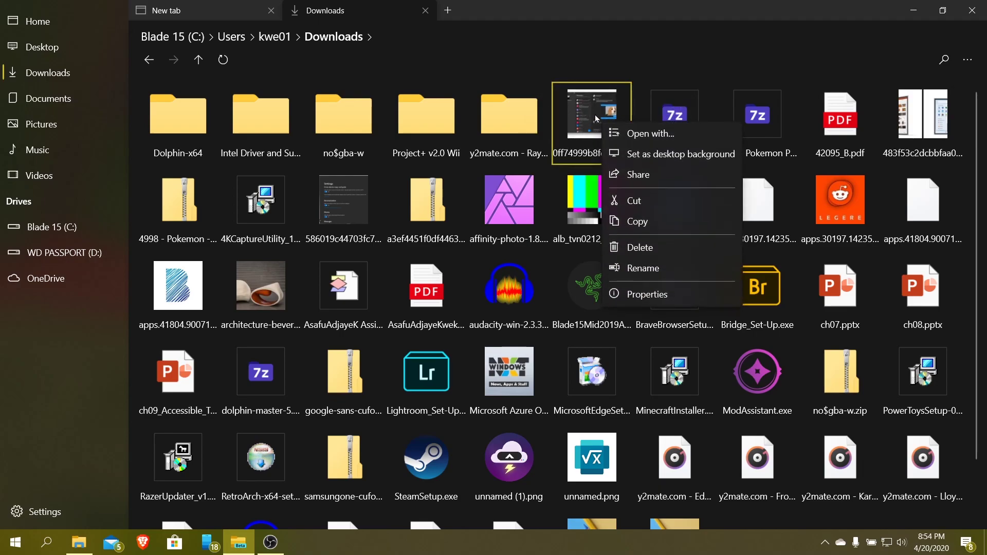
click(642, 134)
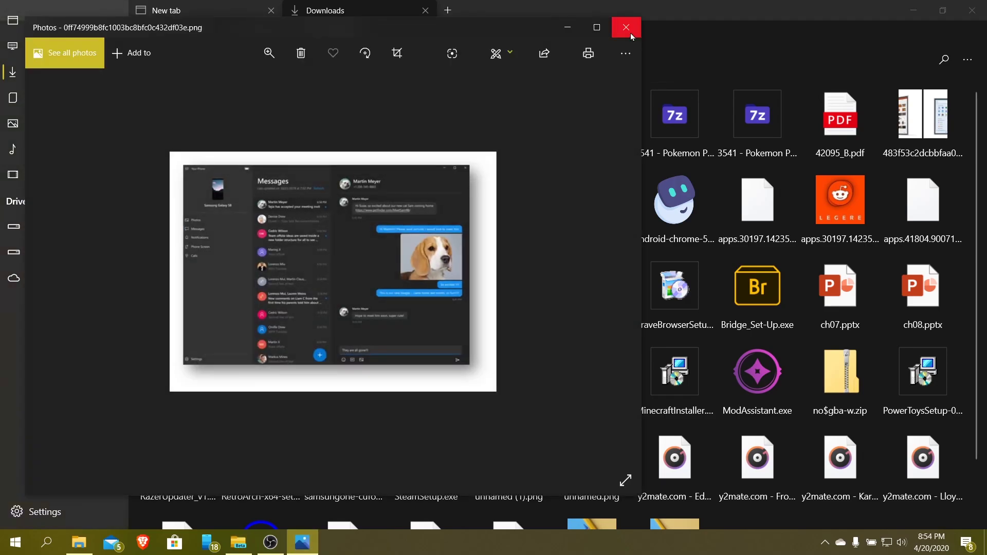
click(630, 33)
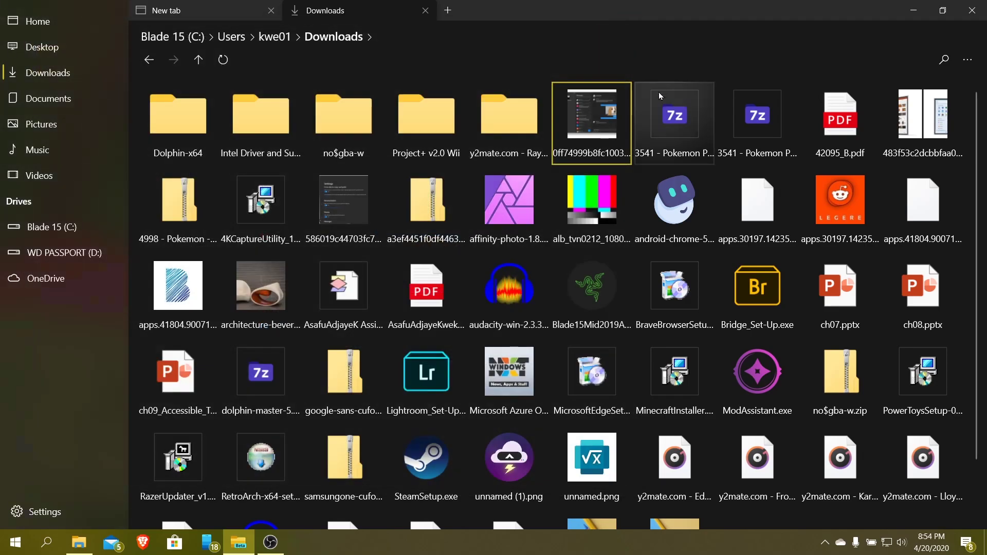
Step: Copy and then cut the PNG screenshot from its context menu
right_click(580, 121)
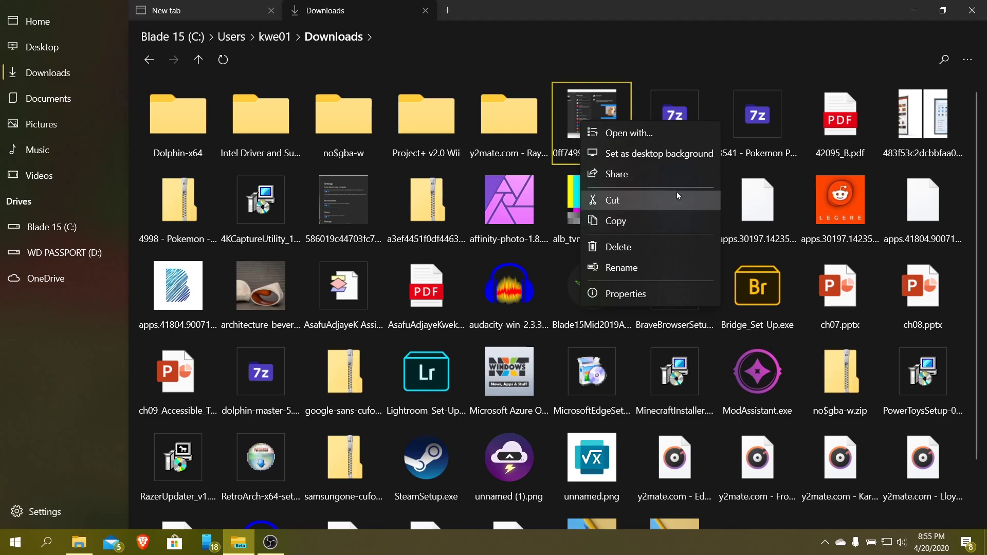
click(597, 39)
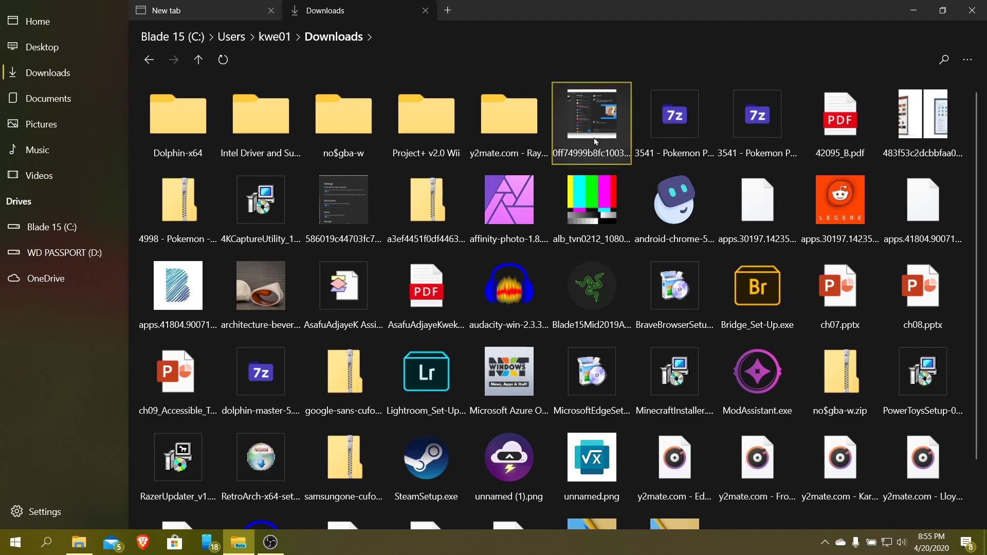
right_click(591, 133)
click(626, 239)
right_click(597, 117)
click(626, 192)
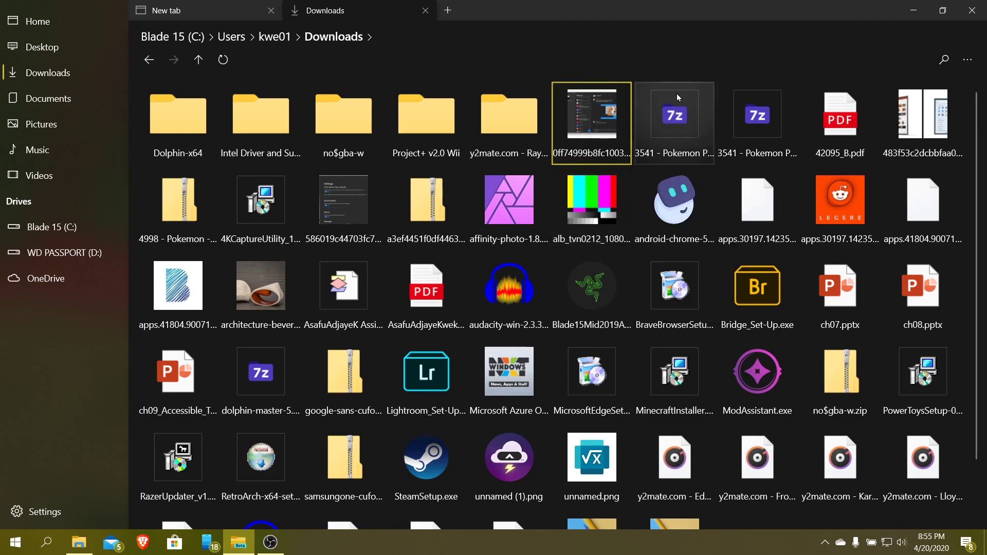
Step: Paste the screenshot back into Downloads and start renaming it
right_click(715, 168)
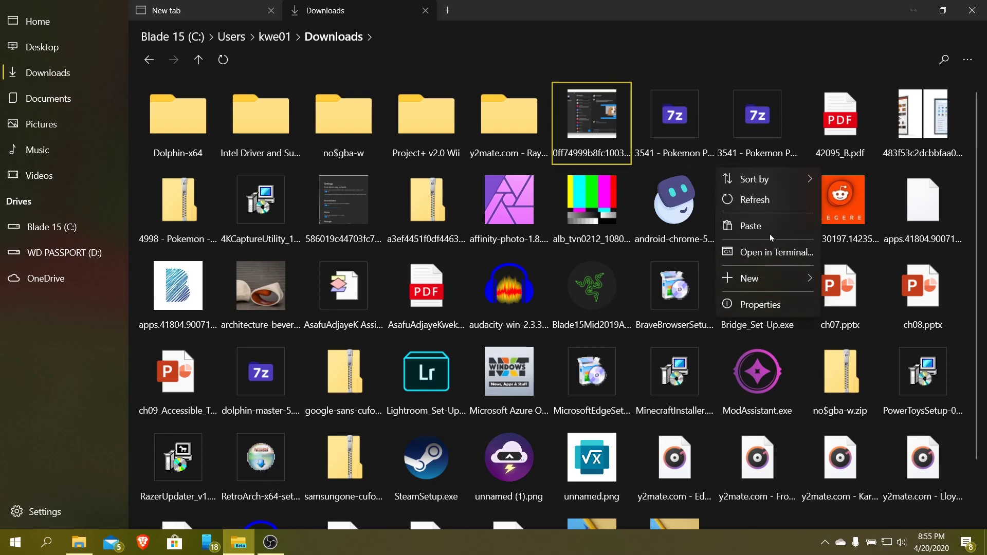
click(589, 133)
right_click(588, 133)
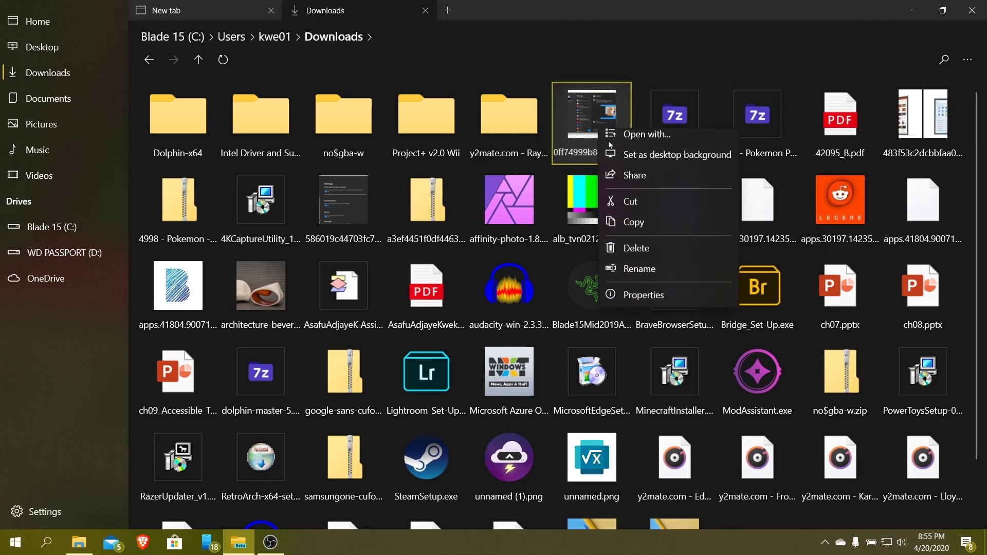
click(662, 279)
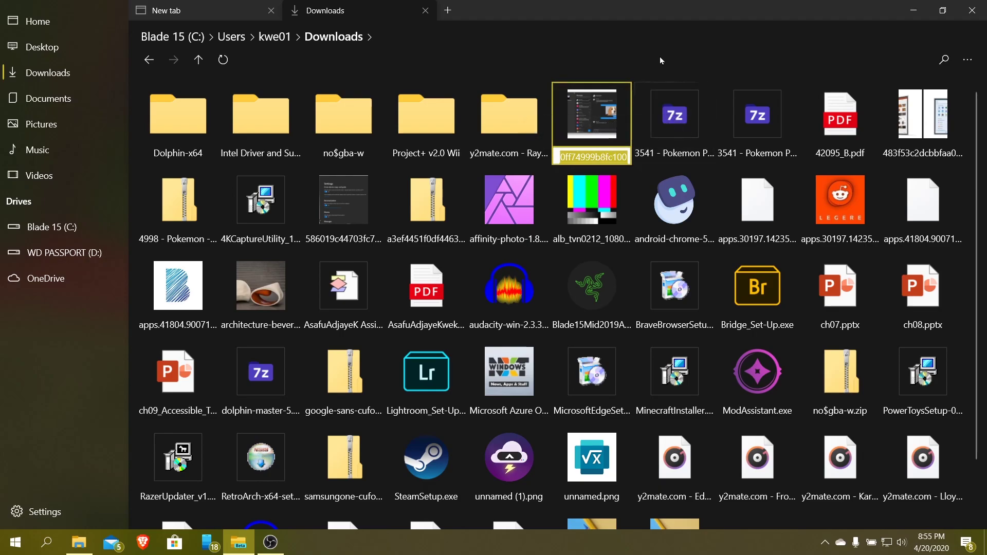
Step: Open the screenshot's Properties, confirm it is a 105.6 KB PNG File, and close with OK
right_click(610, 110)
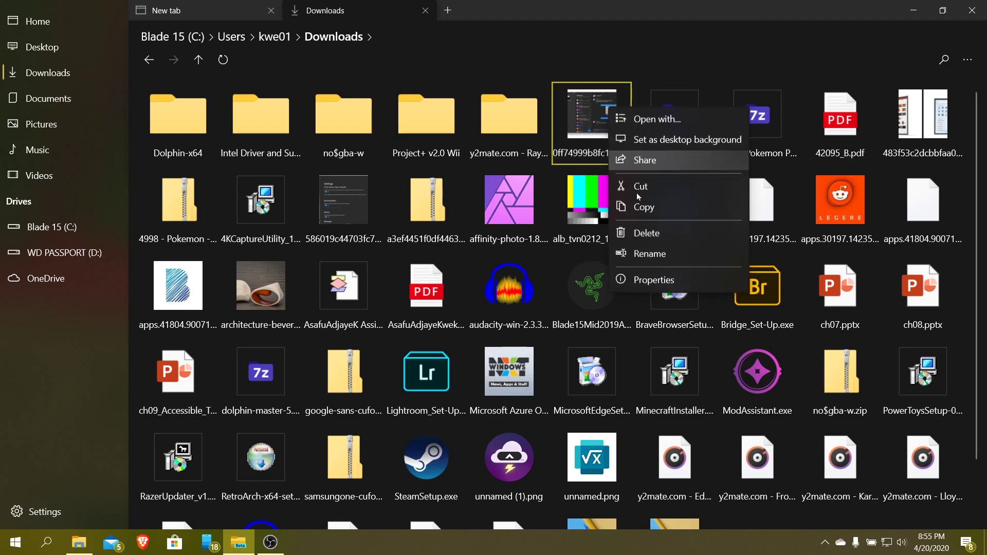
click(668, 281)
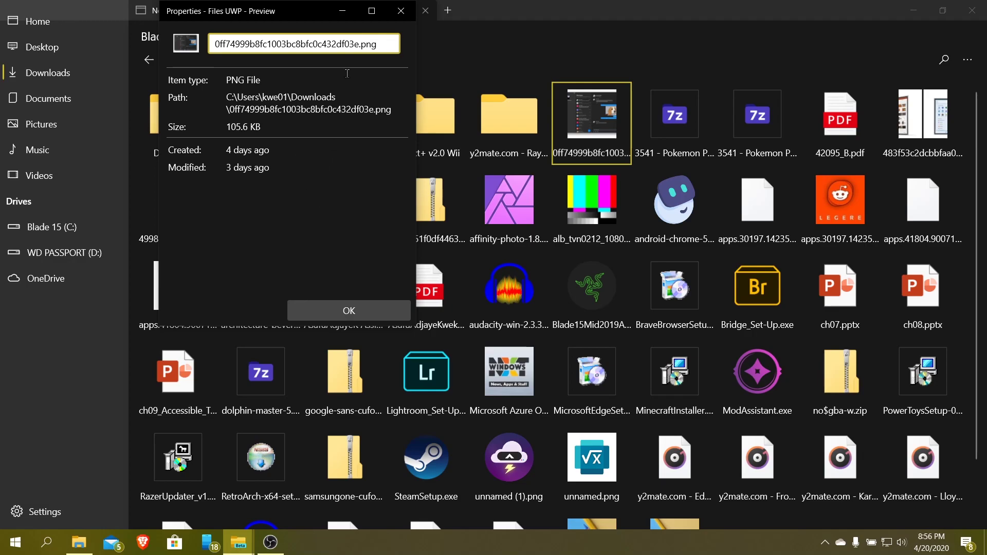
click(338, 312)
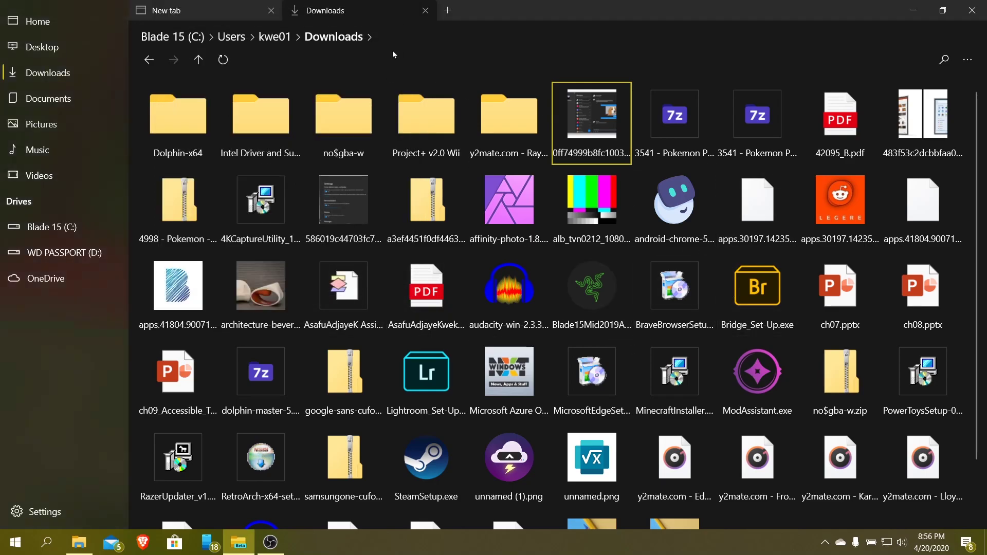
Step: Open the Project+ v2.0 Wii folder and view the new-item menu without creating anything
double_click(442, 126)
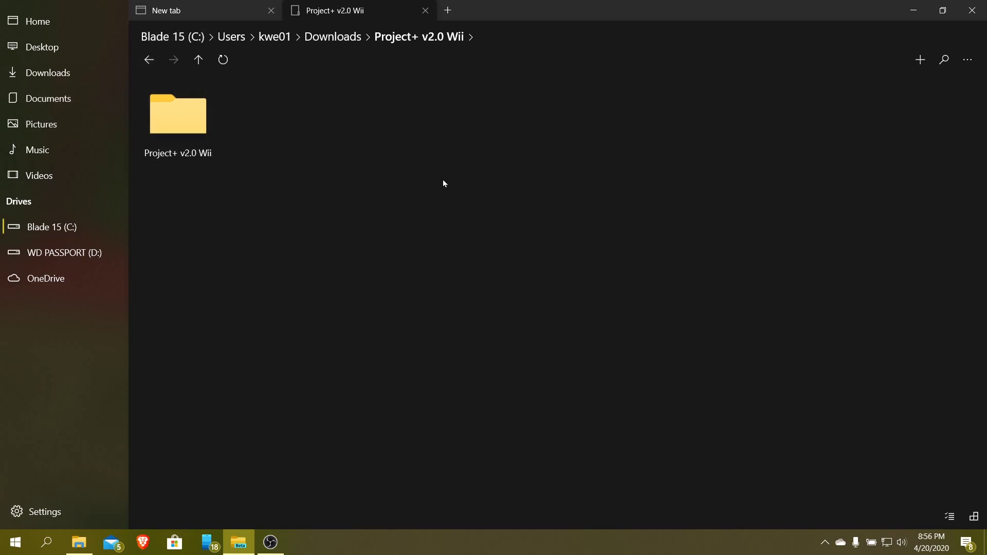
click(921, 60)
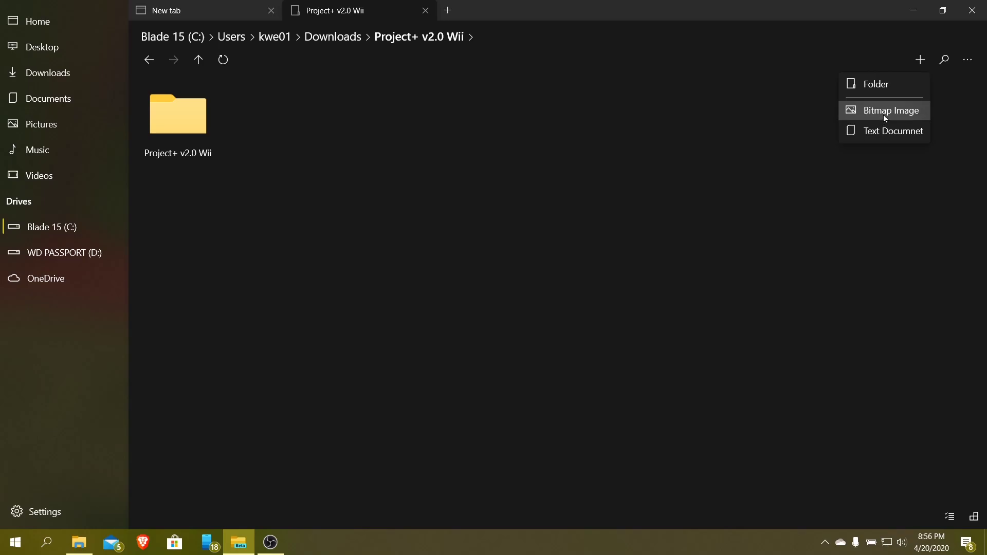
click(792, 138)
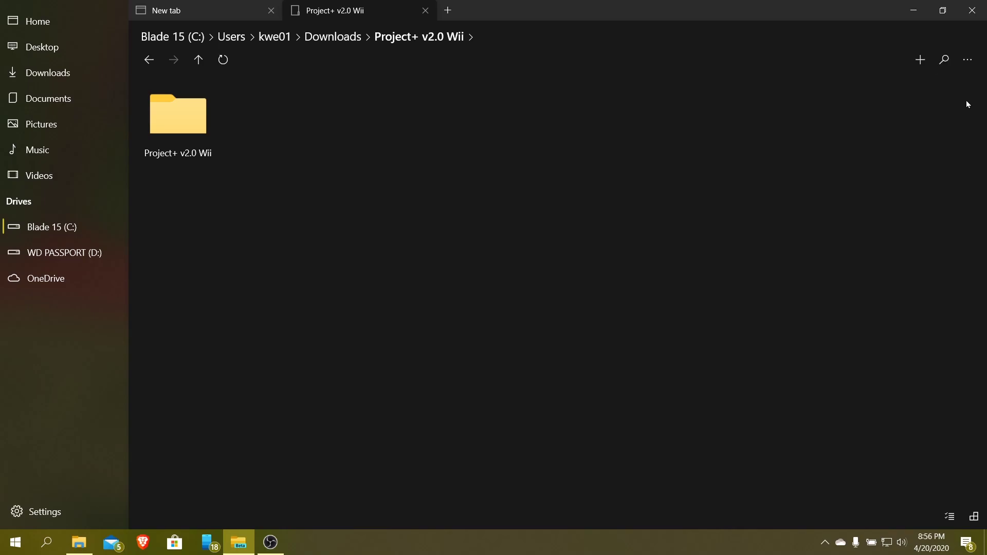
click(967, 59)
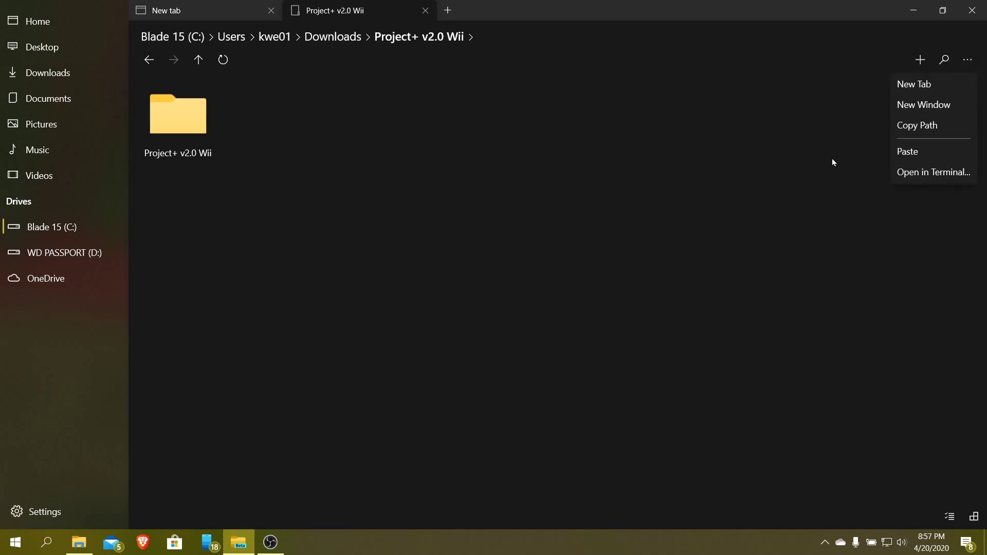
click(925, 124)
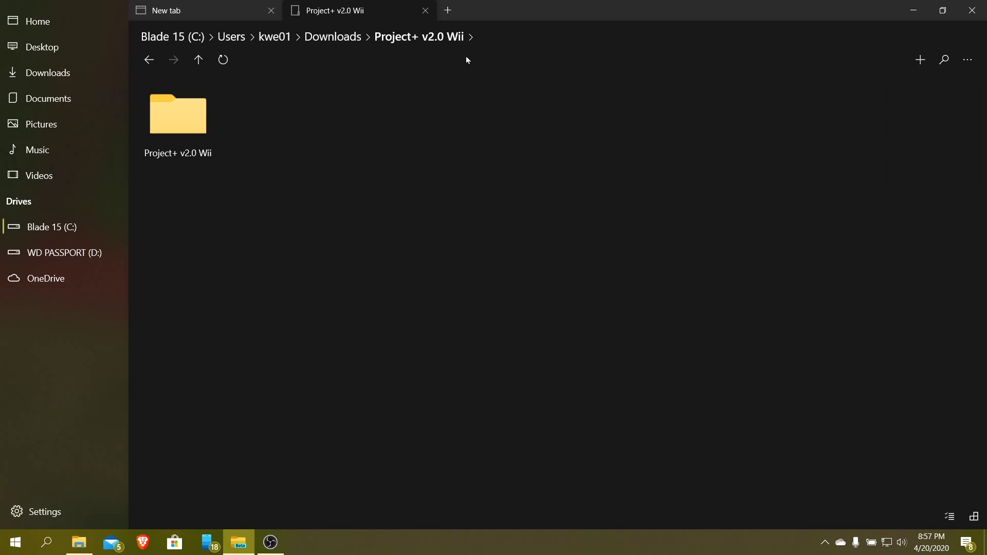
click(468, 34)
right_click(470, 36)
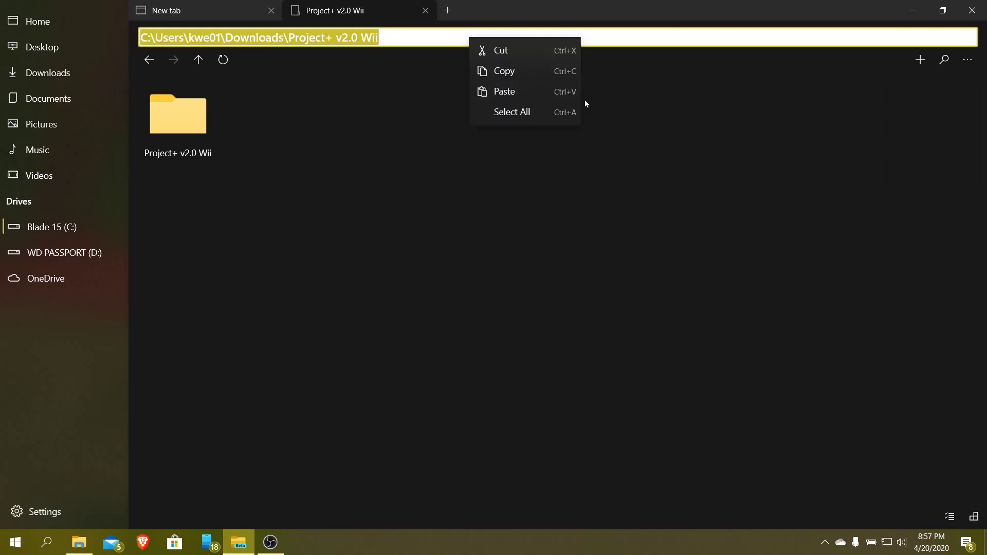
click(550, 87)
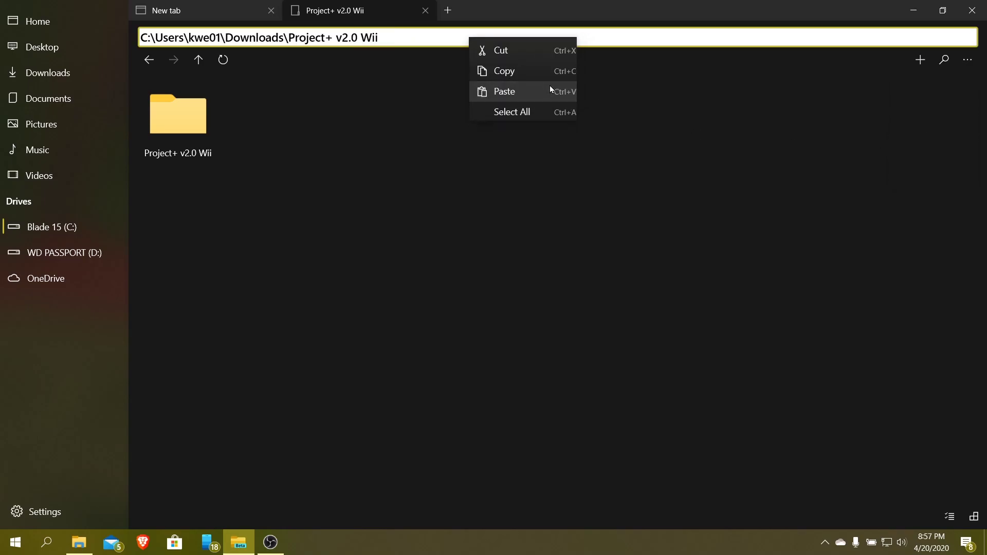
click(966, 61)
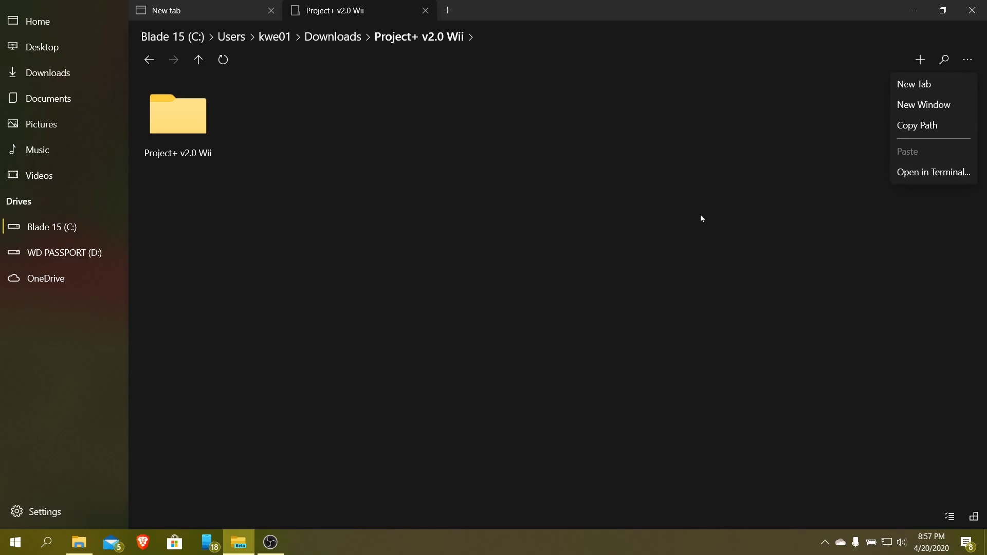
click(751, 181)
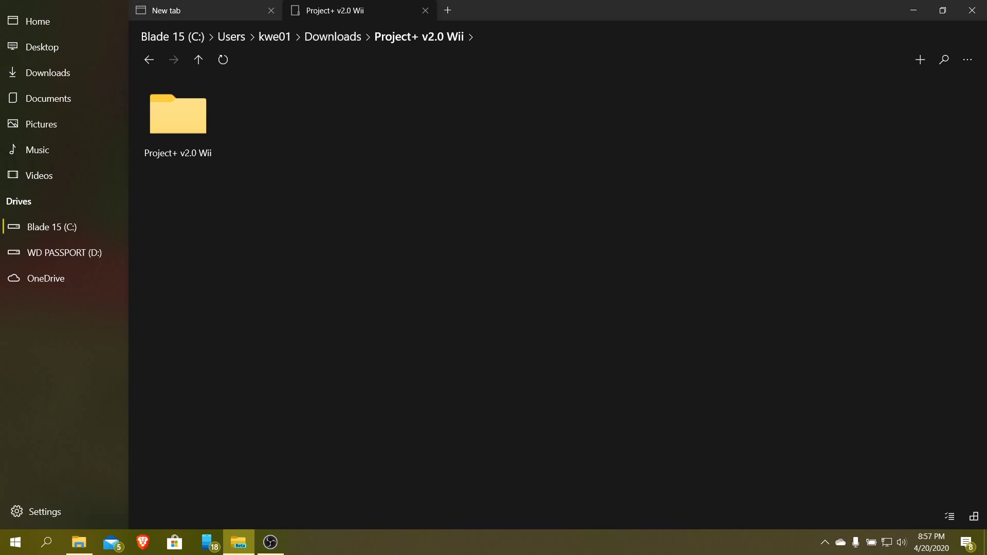
Step: In the first tab, open Downloads and toggle the address bar to editable text and back
click(246, 9)
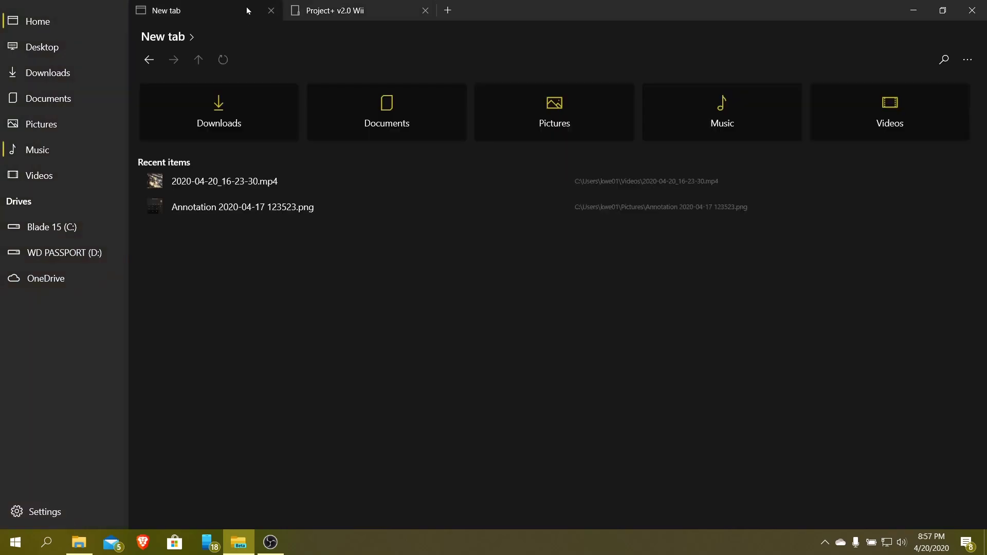
click(291, 114)
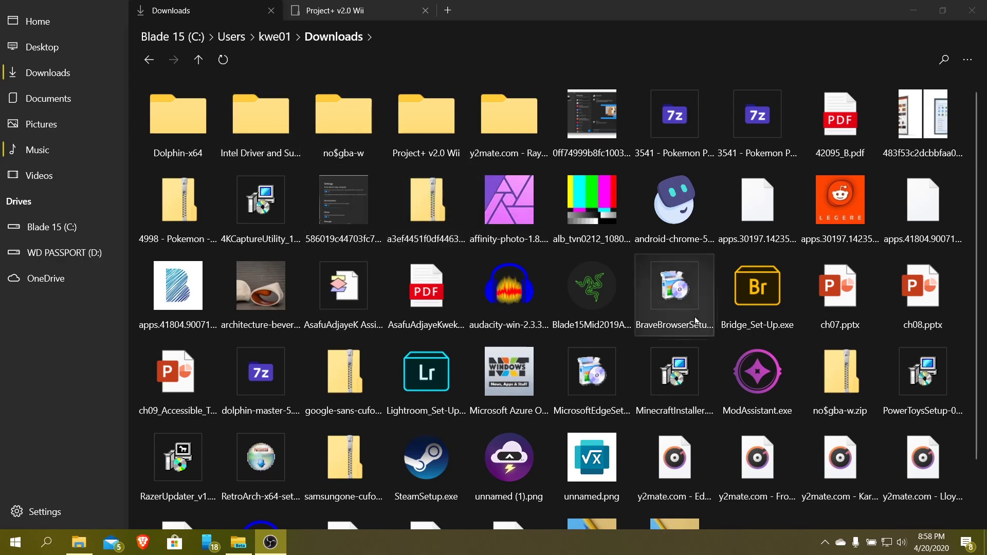
scroll(804, 281, down, 2)
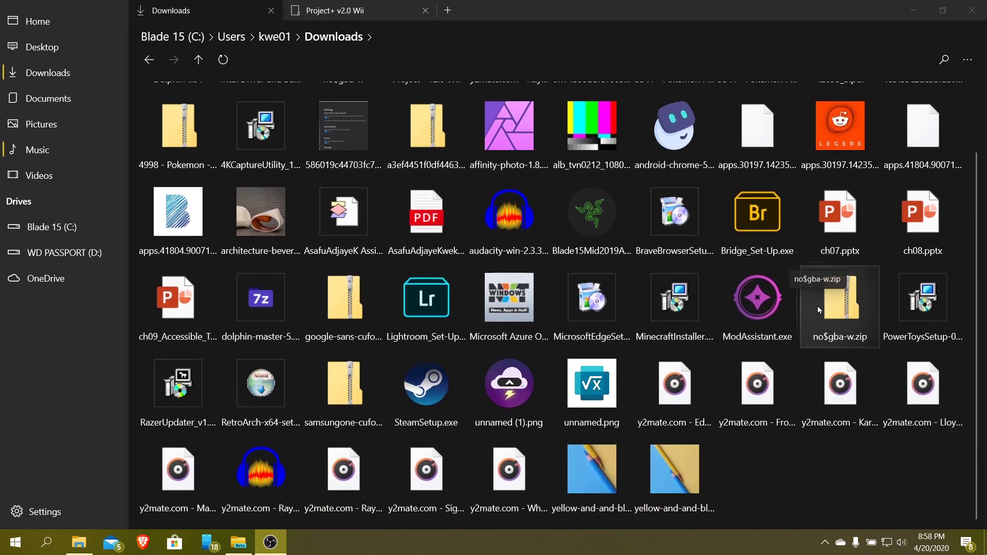
scroll(817, 307, up, 2)
click(892, 44)
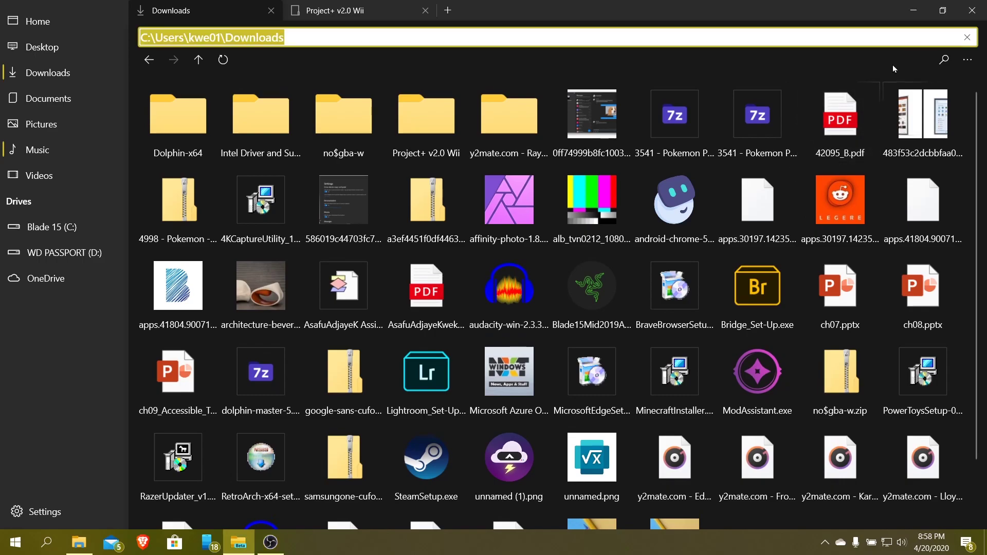
click(892, 65)
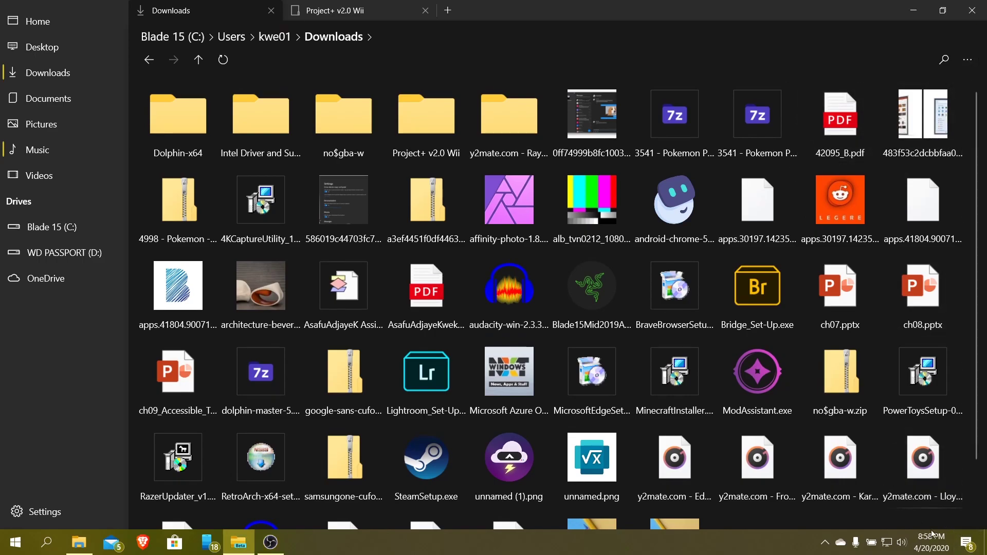
Step: Visit Desktop and view its New item options, then open Downloads from the sidebar
click(58, 29)
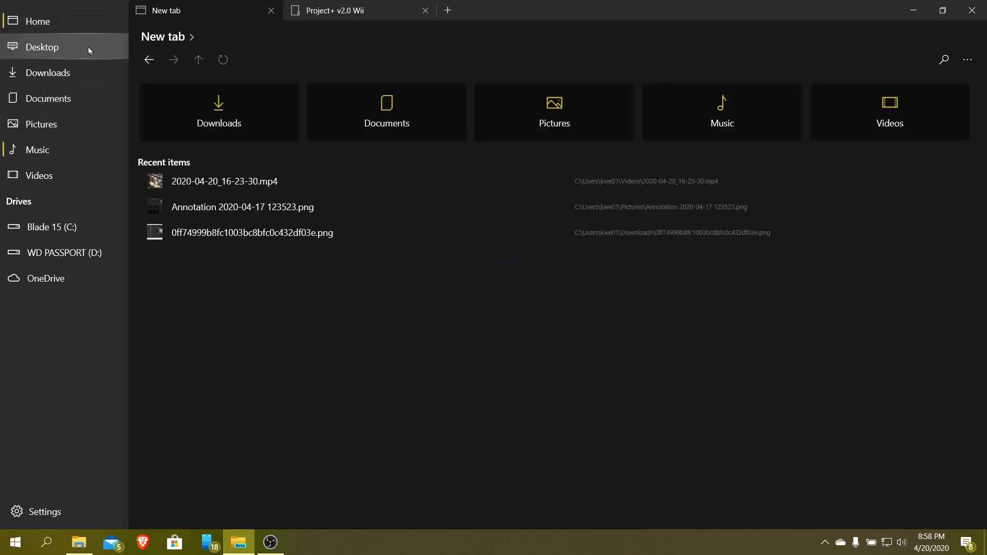
click(56, 49)
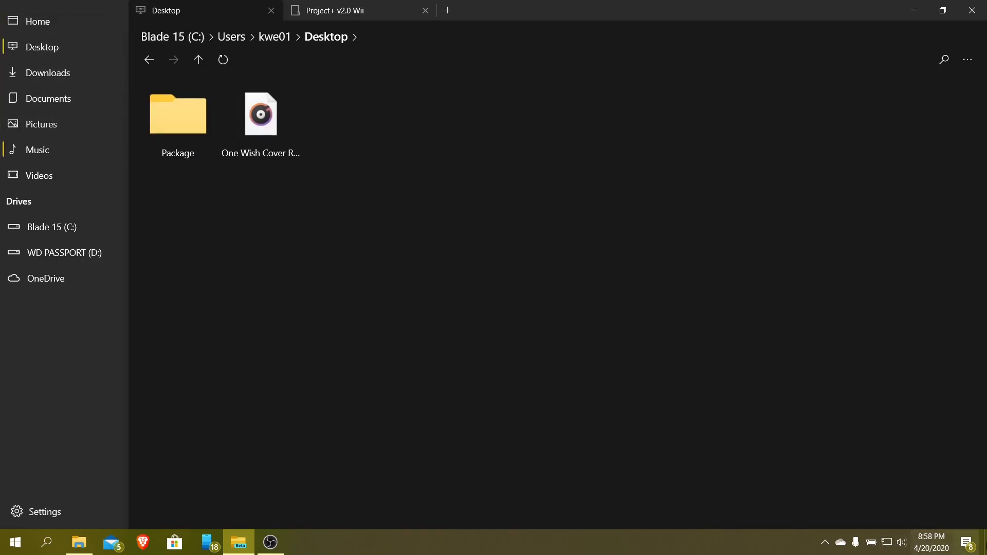
right_click(943, 520)
click(961, 495)
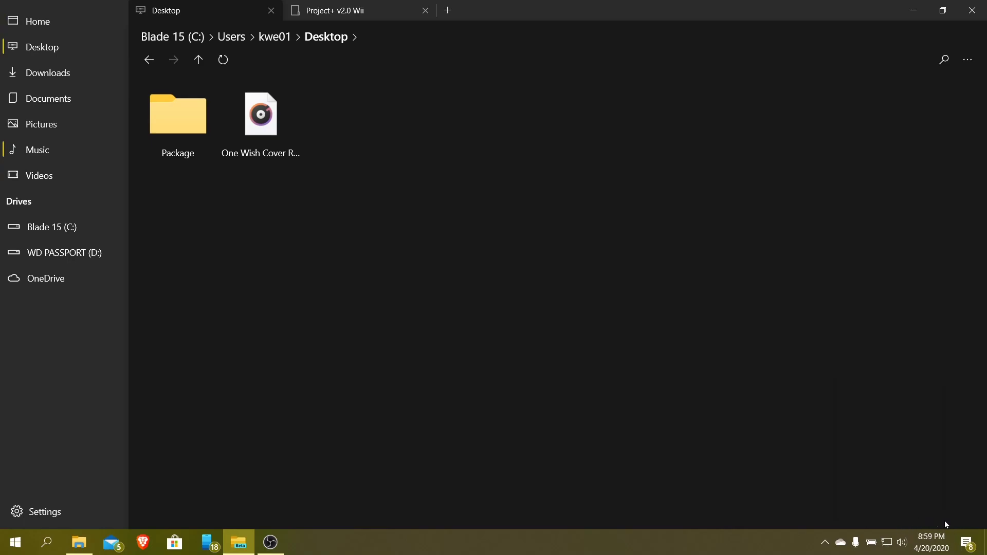
right_click(806, 371)
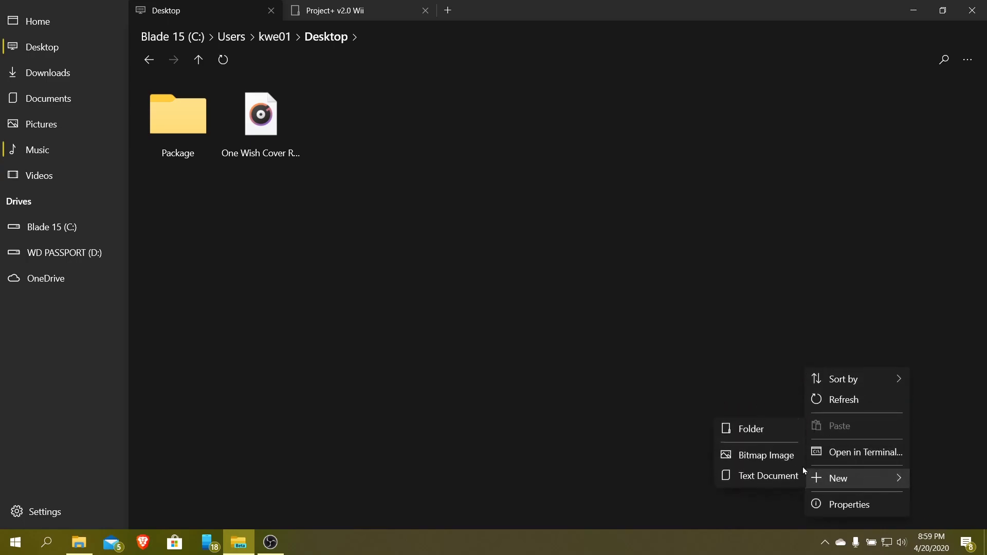
click(551, 401)
click(84, 70)
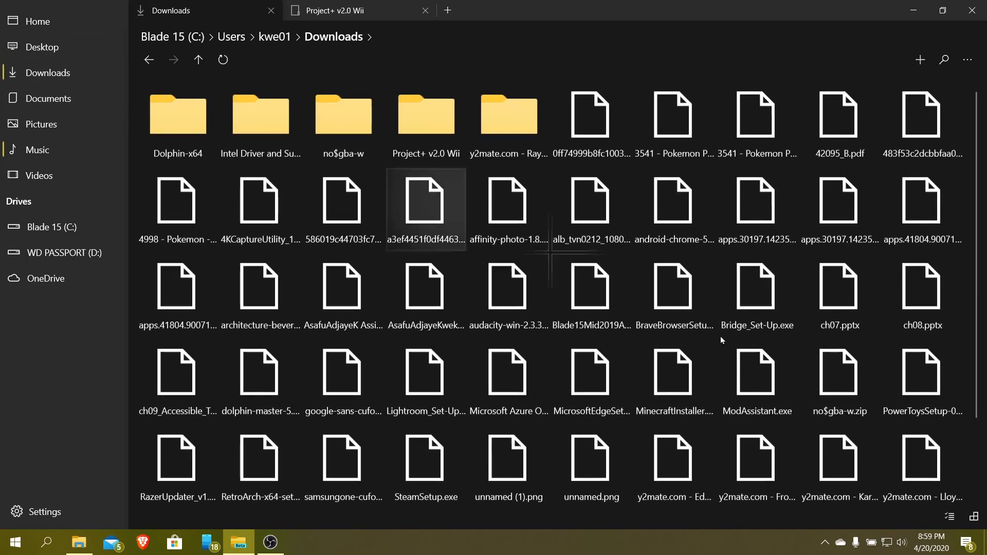
scroll(900, 455, down, 2)
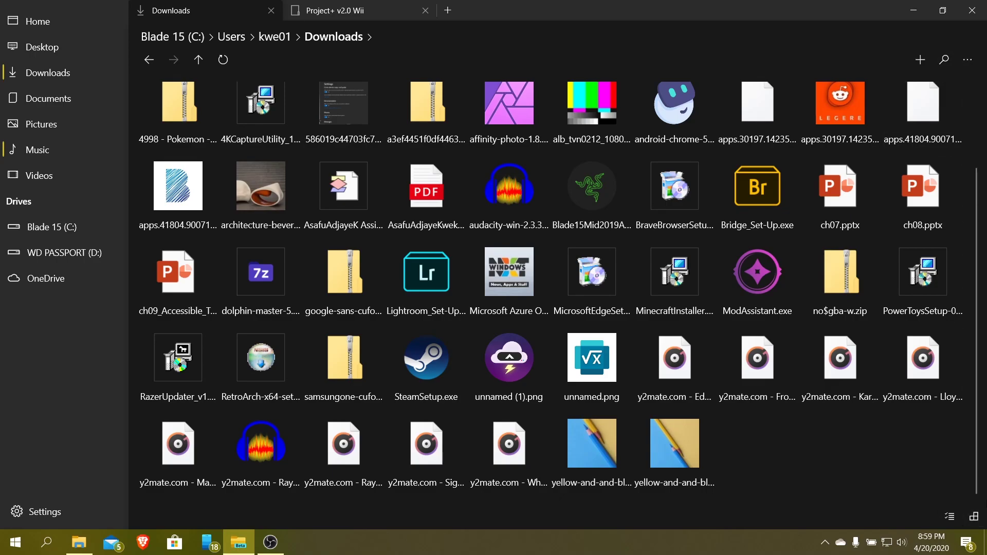
Step: Check the layout and selection flyouts, select all with Ctrl+A, then select only Dolphin-x64
click(974, 516)
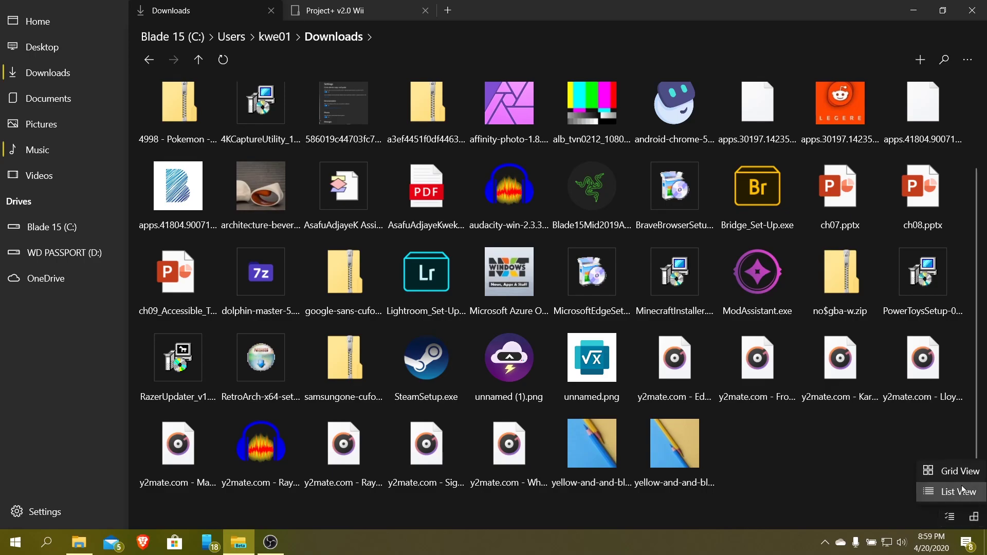
click(914, 492)
click(952, 517)
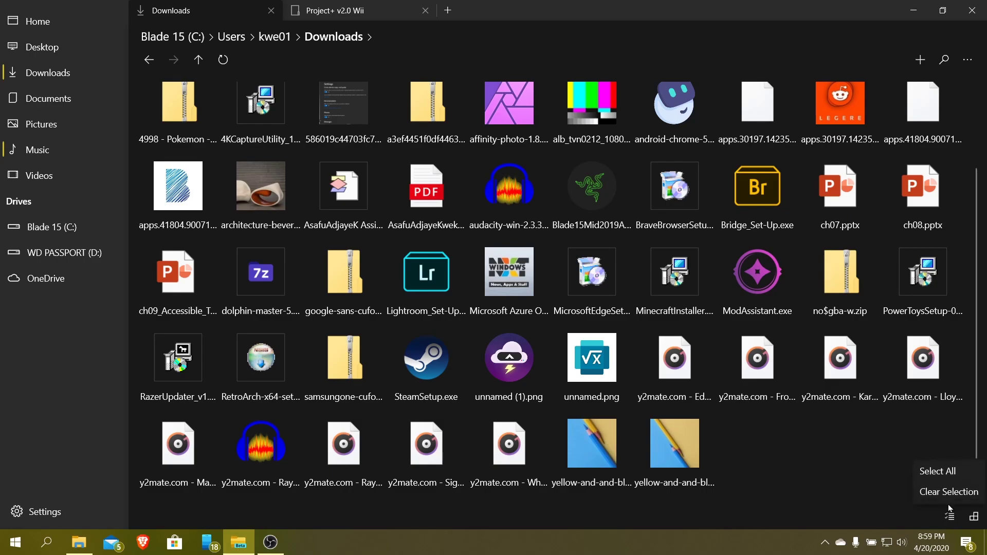
click(880, 516)
key(ctrl+a)
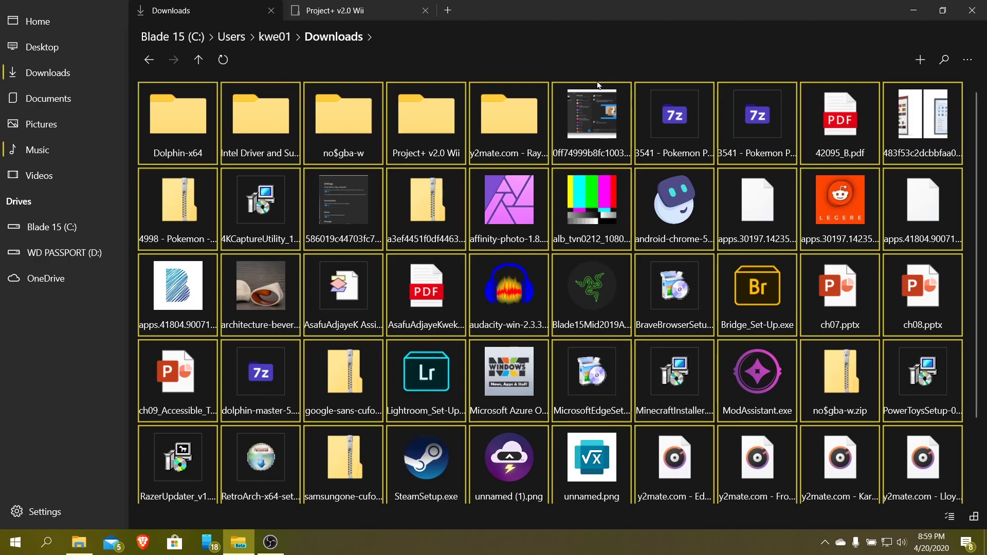
click(178, 121)
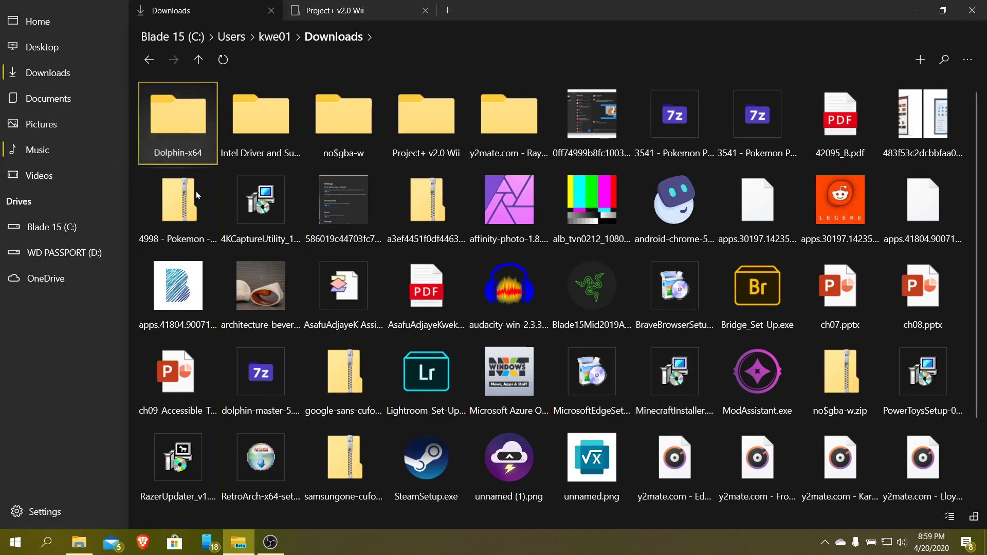
scroll(708, 348, down, 2)
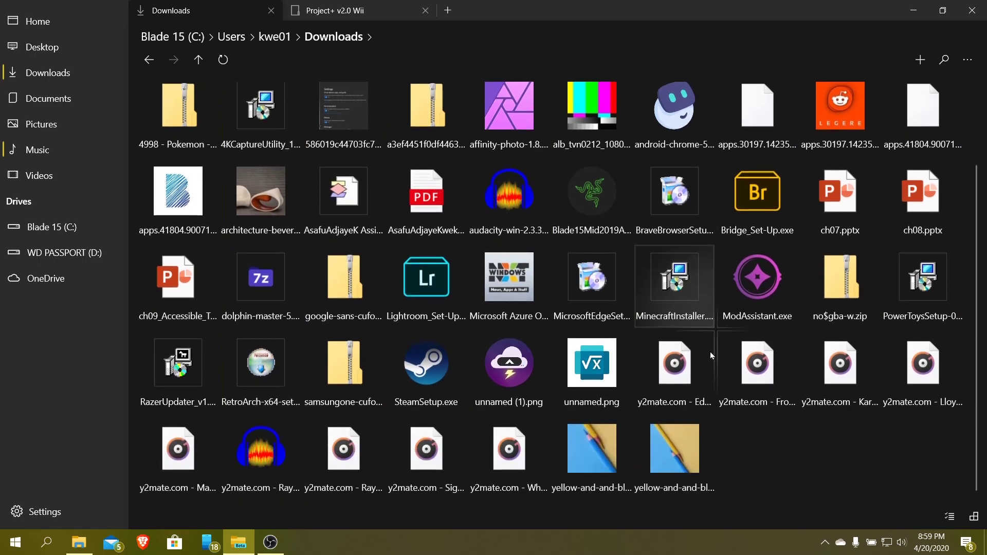
scroll(711, 351, up, 2)
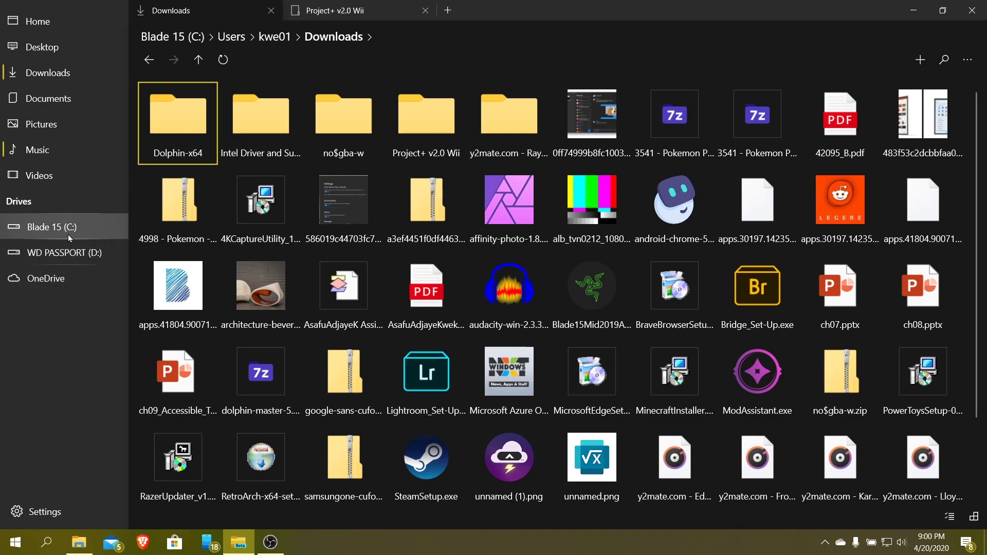
Step: Check Blade 15 (C:) free space, visit the C: drive and Desktop, then return Home
mouse_move(61, 231)
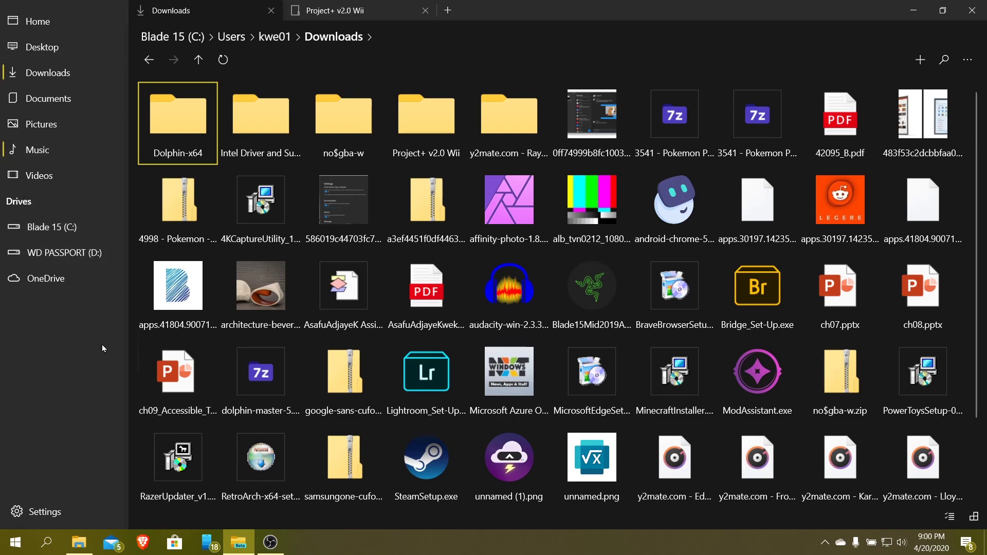
click(73, 30)
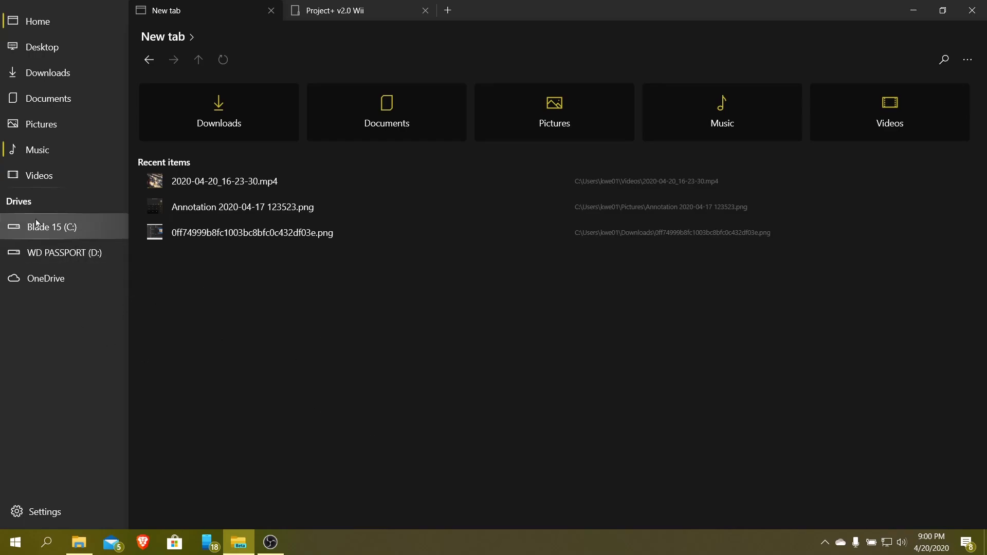
click(91, 226)
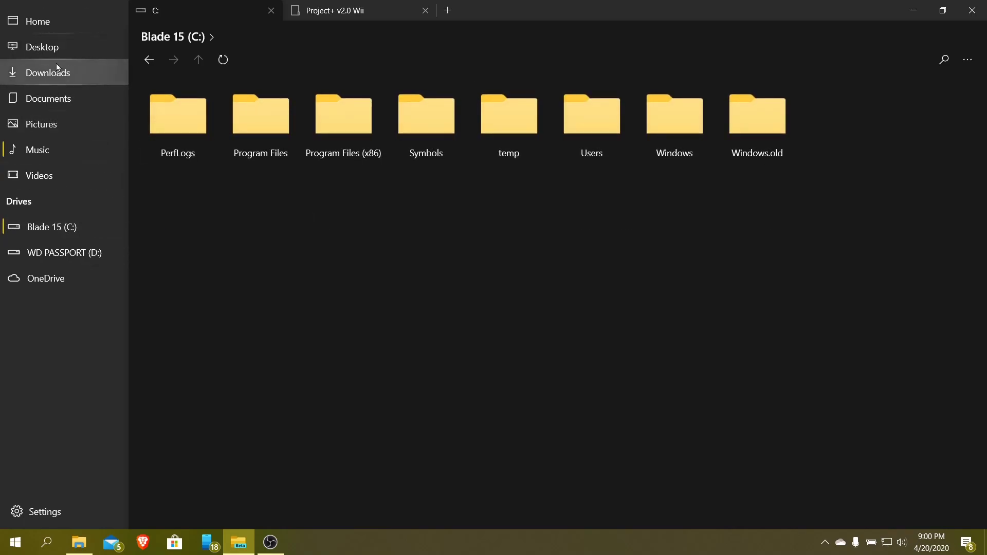
click(66, 45)
click(63, 23)
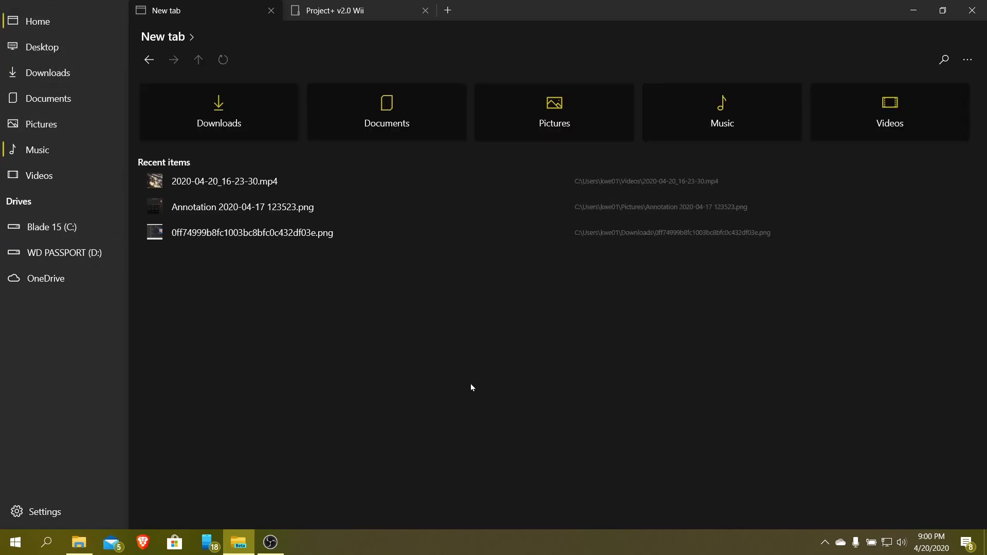
Step: In a new Settings tab, keep the theme on System and set date format to Application
click(55, 508)
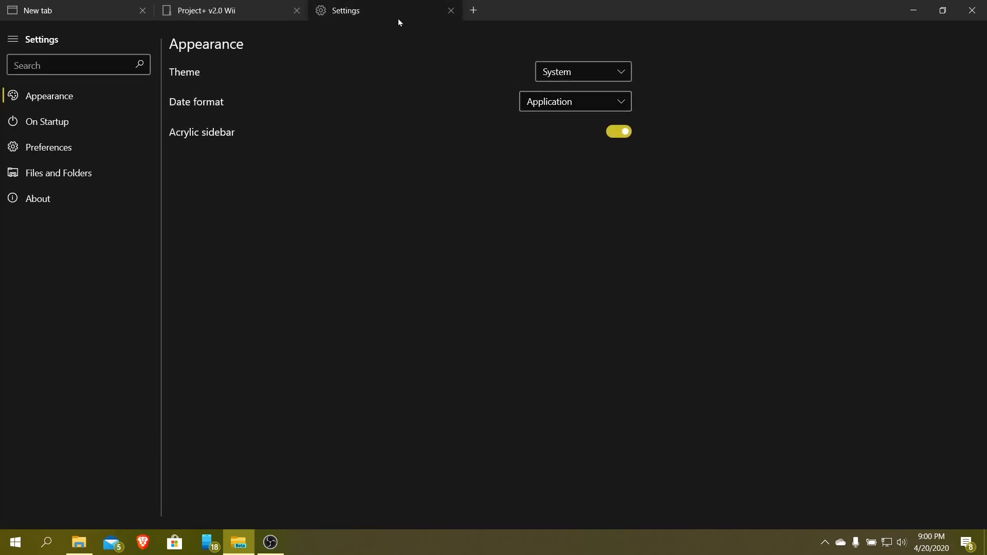
click(596, 73)
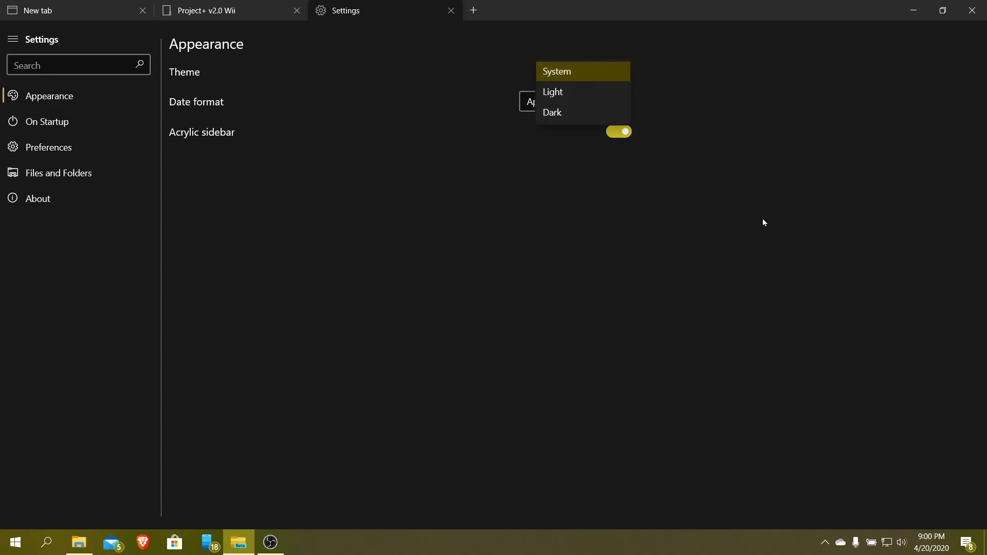
click(676, 230)
click(570, 102)
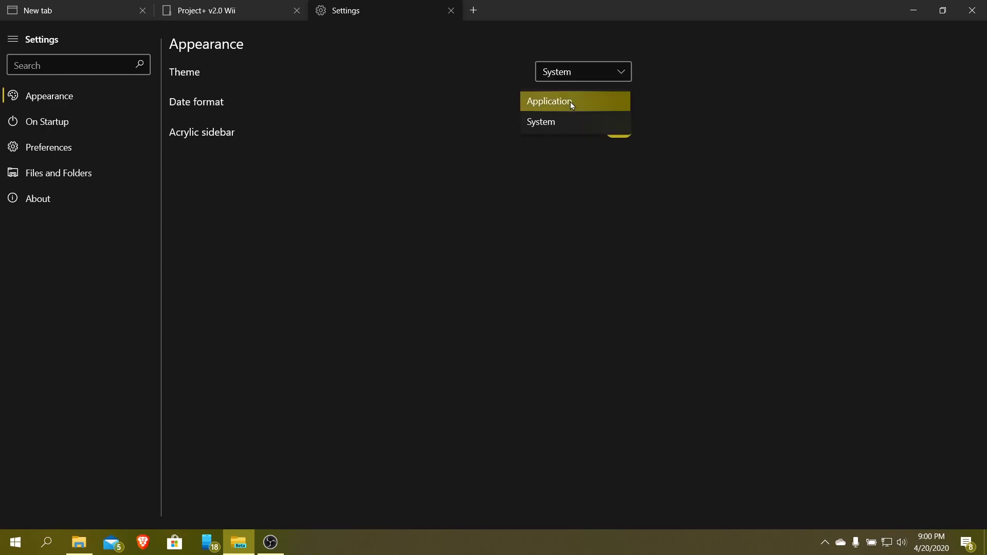
click(740, 170)
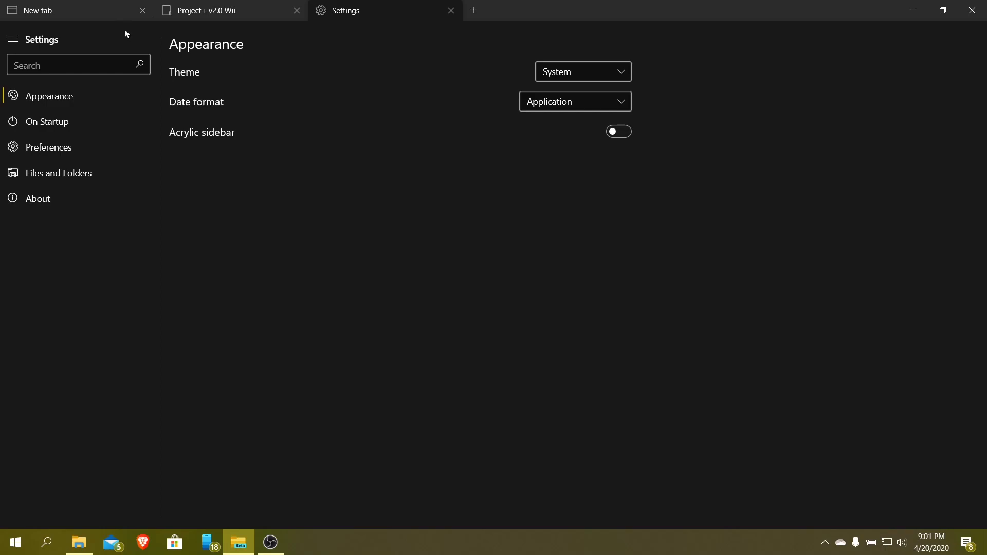
Step: Compare the Project+ v2.0 Wii folder tab with Settings to check the acrylic sidebar
click(214, 17)
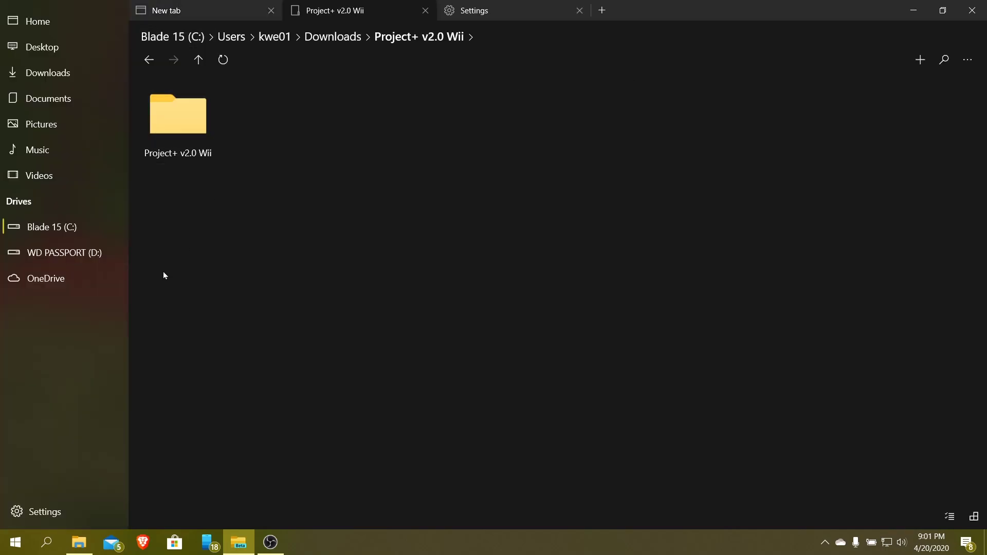
right_click(211, 337)
click(106, 380)
click(467, 17)
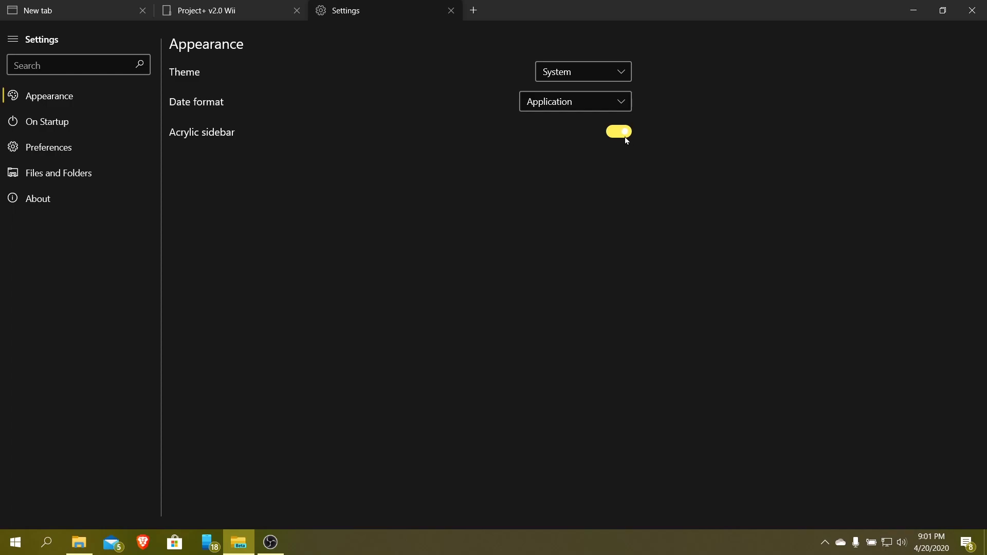
click(237, 15)
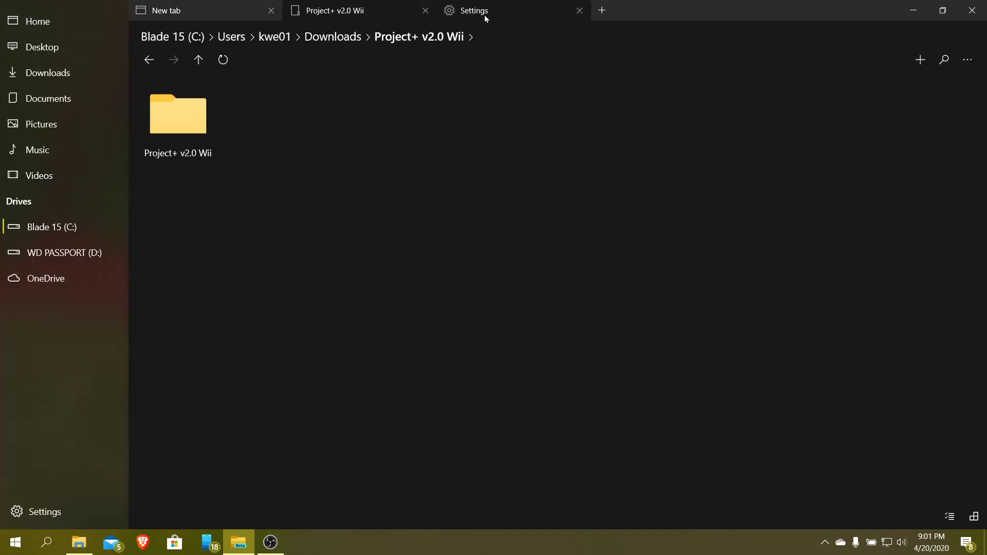
click(503, 14)
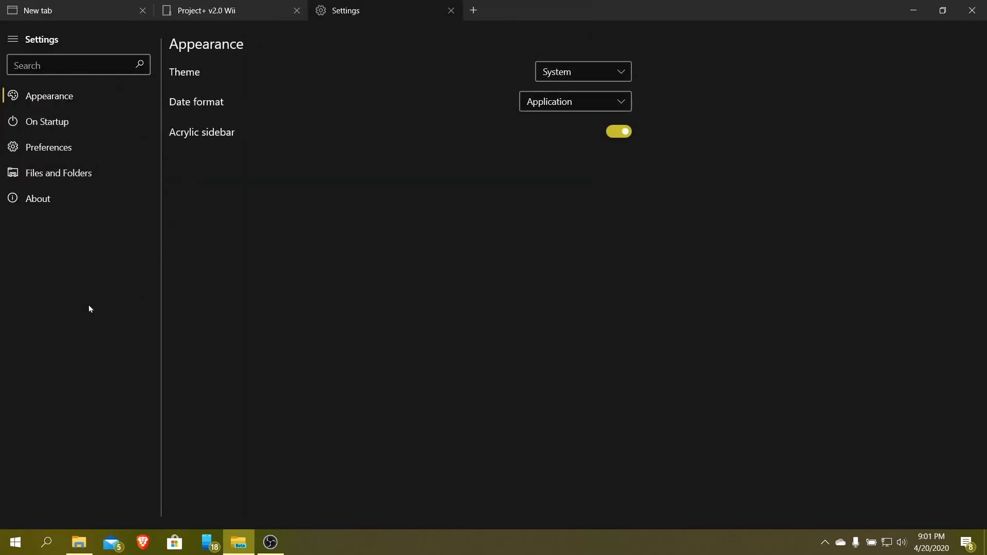
Step: Unpin OneDrive in Preferences, keep CMD as terminal, then view Files and Folders and About
click(77, 124)
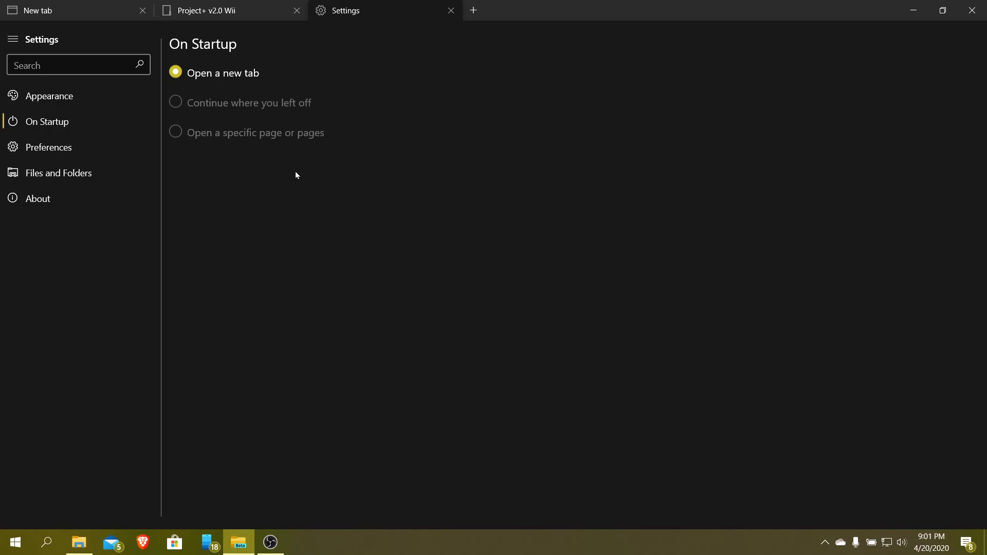
click(97, 152)
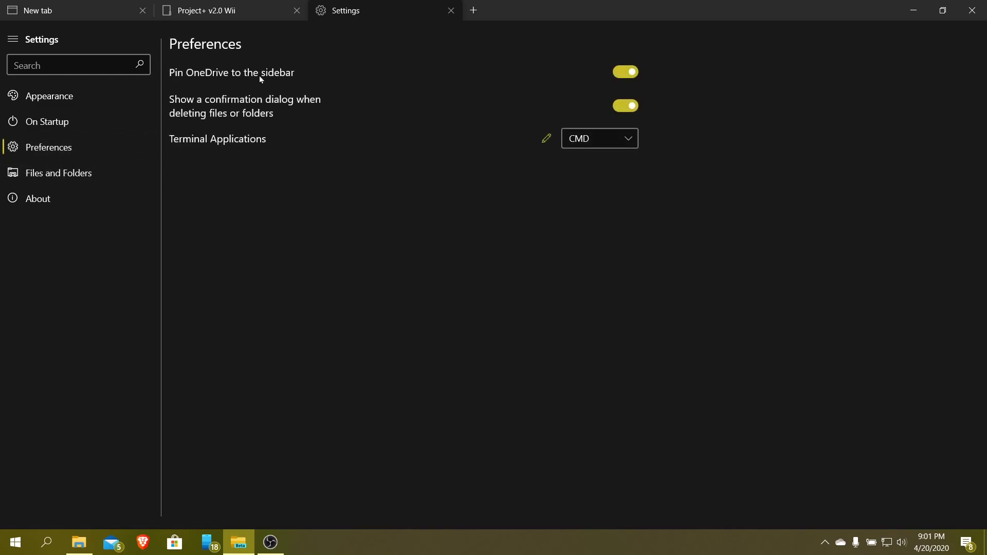
click(626, 71)
click(632, 139)
click(674, 155)
click(78, 177)
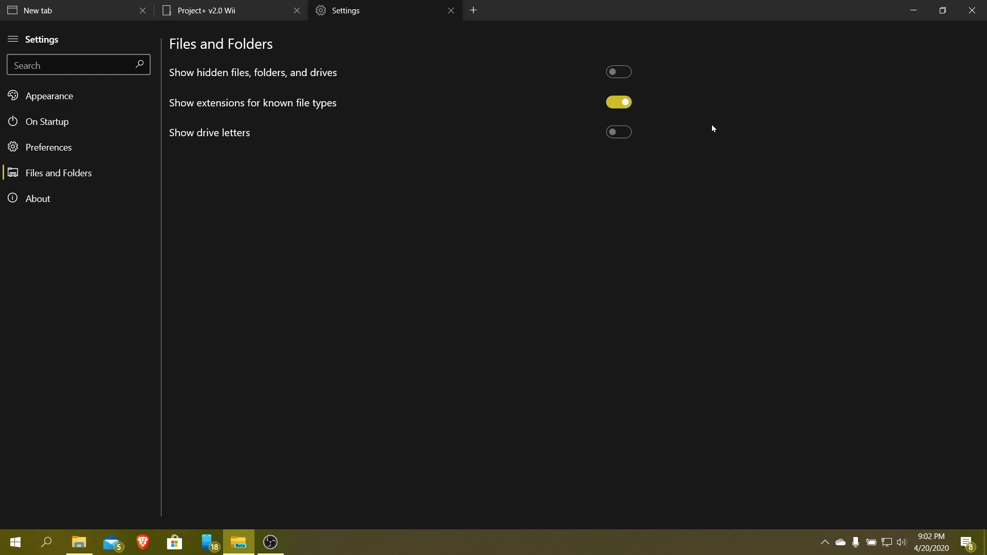
click(75, 193)
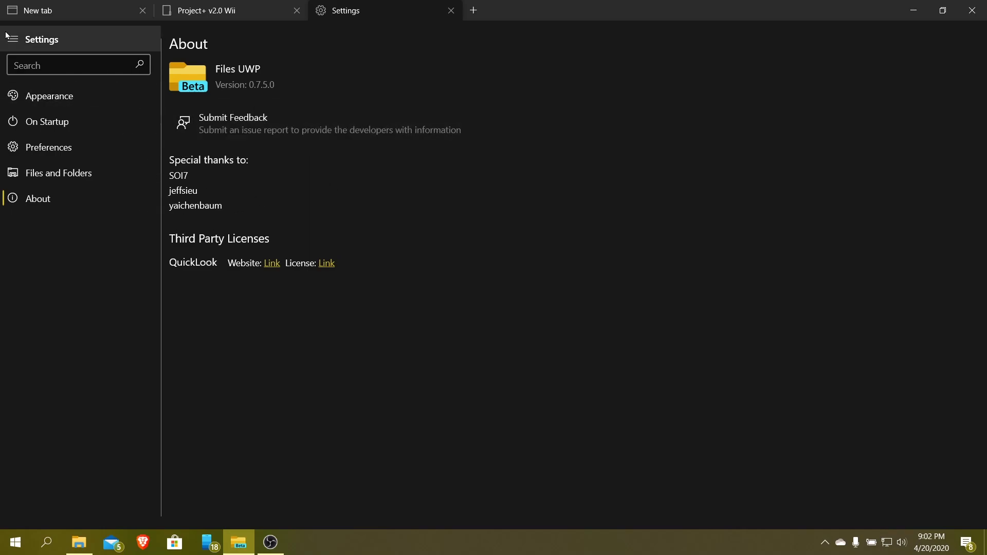
Step: Pass back through Appearance settings, then switch to the New tab home page
click(81, 103)
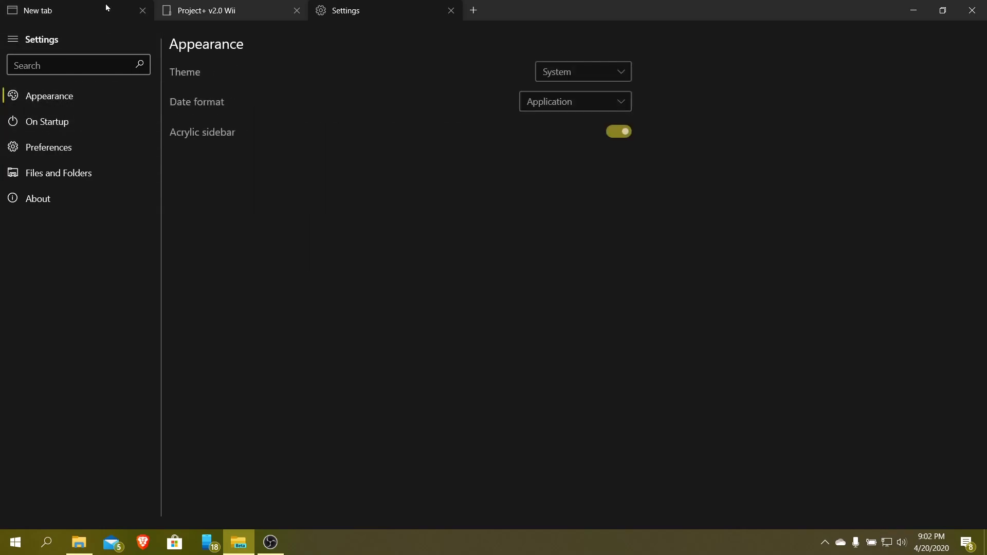
click(106, 6)
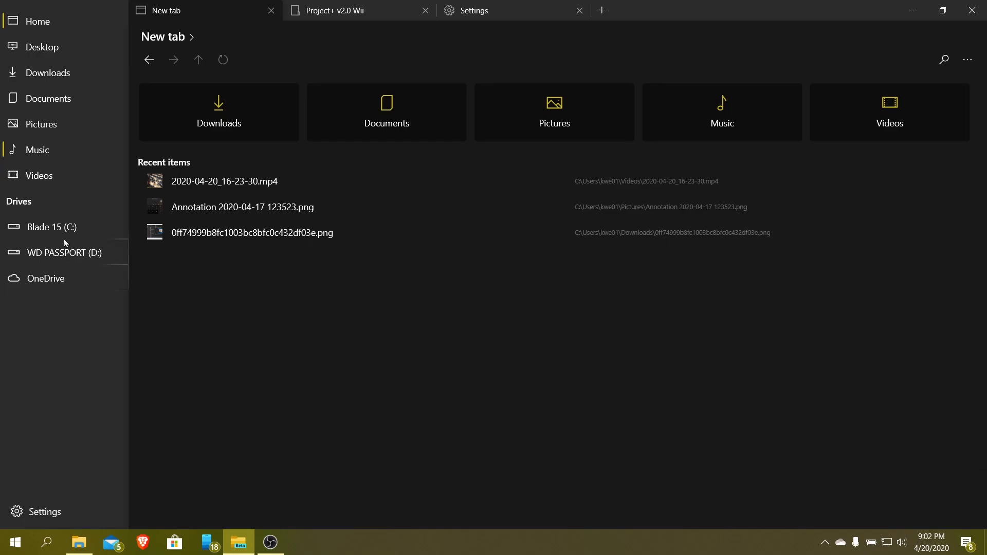
key(super+x)
click(201, 456)
click(79, 542)
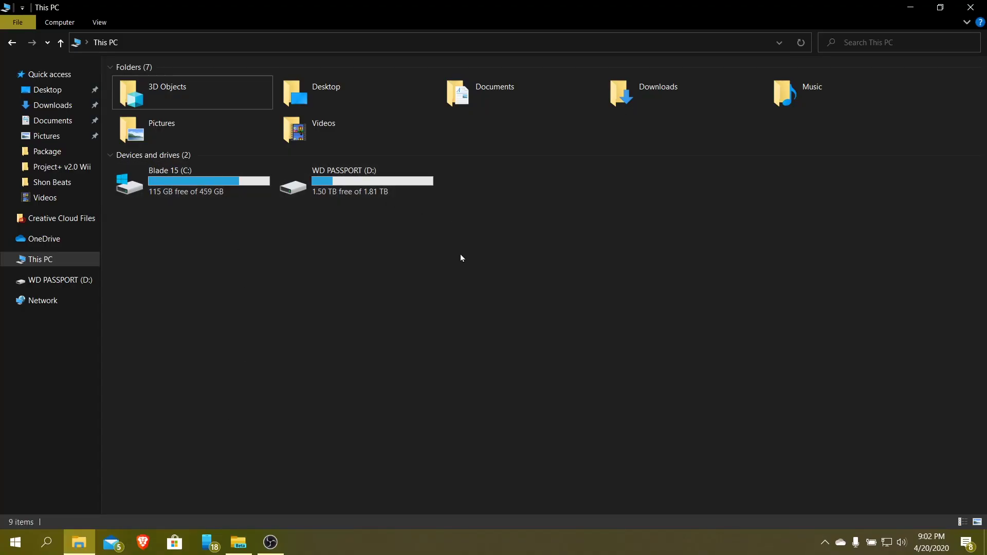
click(239, 543)
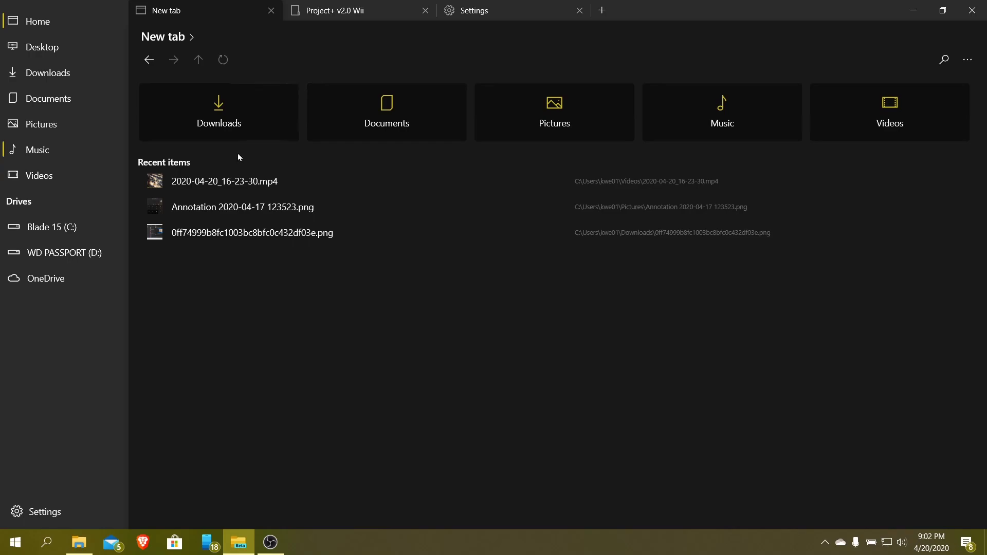
Step: Browse Downloads, Documents and Desktop from the sidebar, ending on the Downloads folder
click(77, 78)
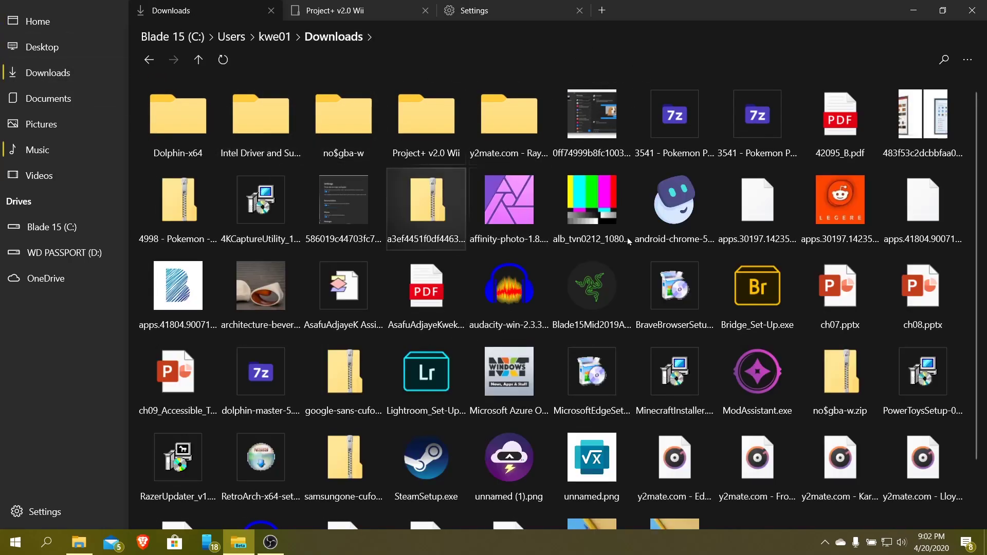
scroll(926, 434, down, 1)
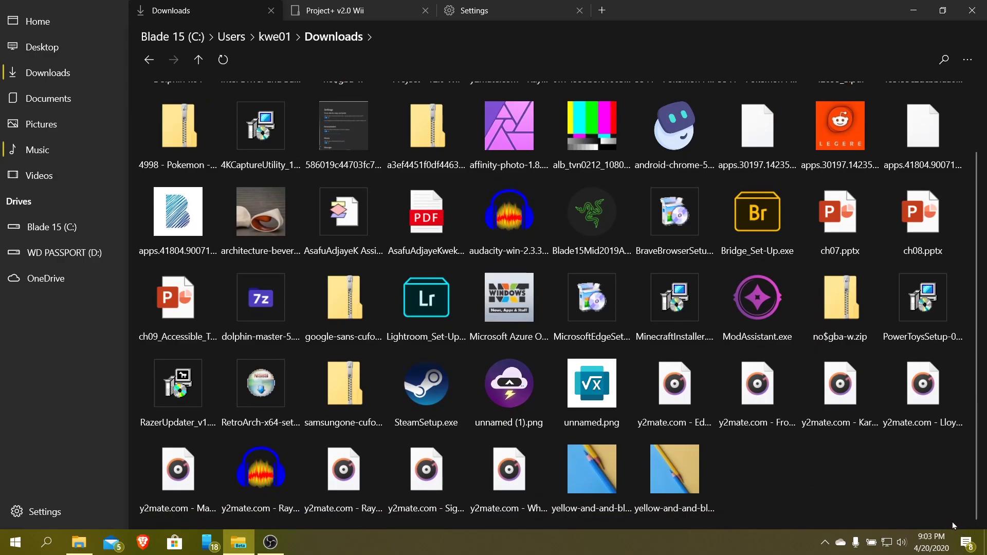
scroll(952, 514, up, 1)
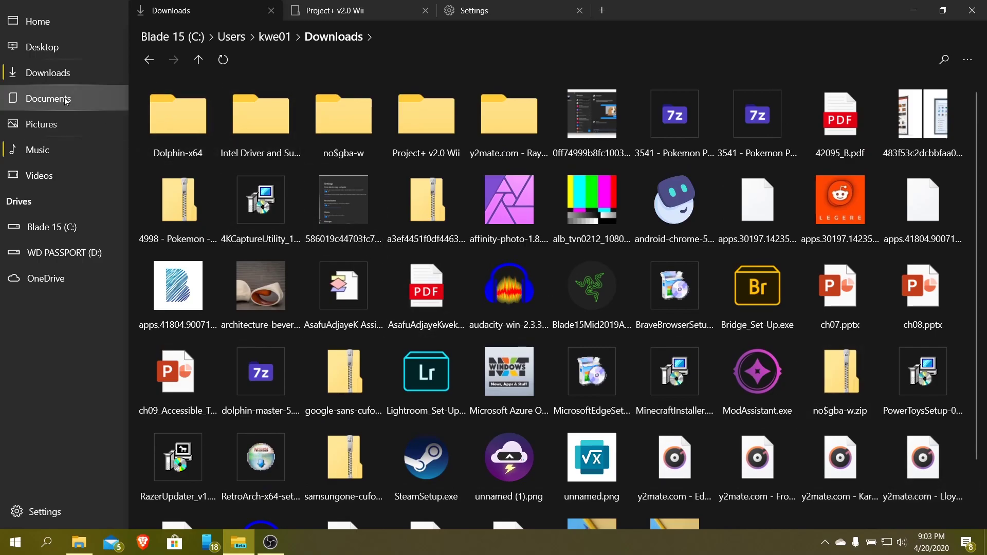
click(48, 98)
click(55, 53)
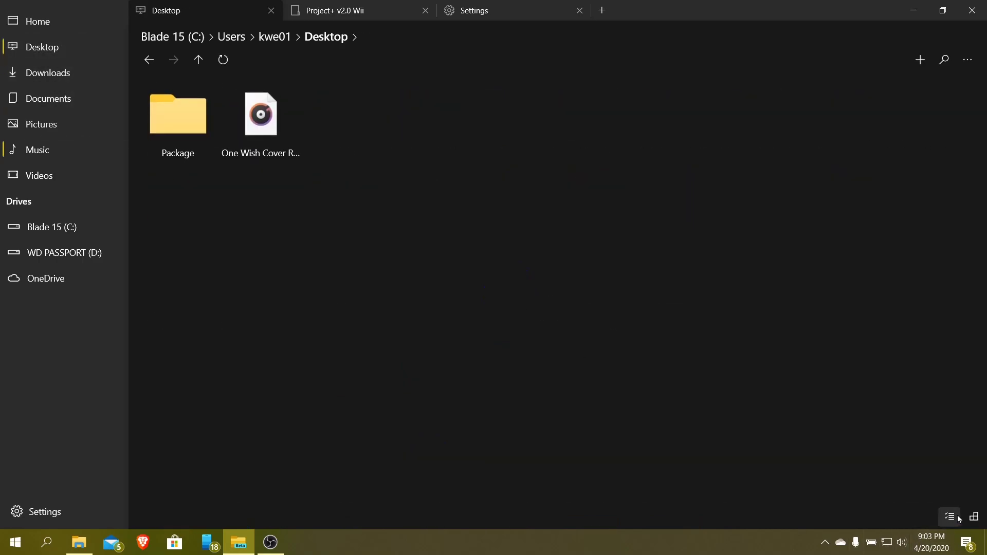
click(48, 73)
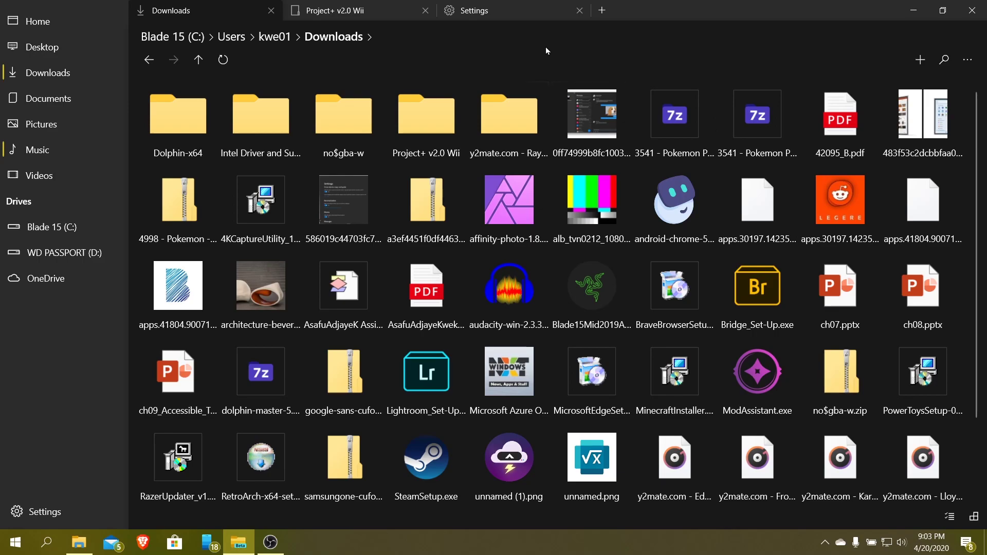
click(41, 517)
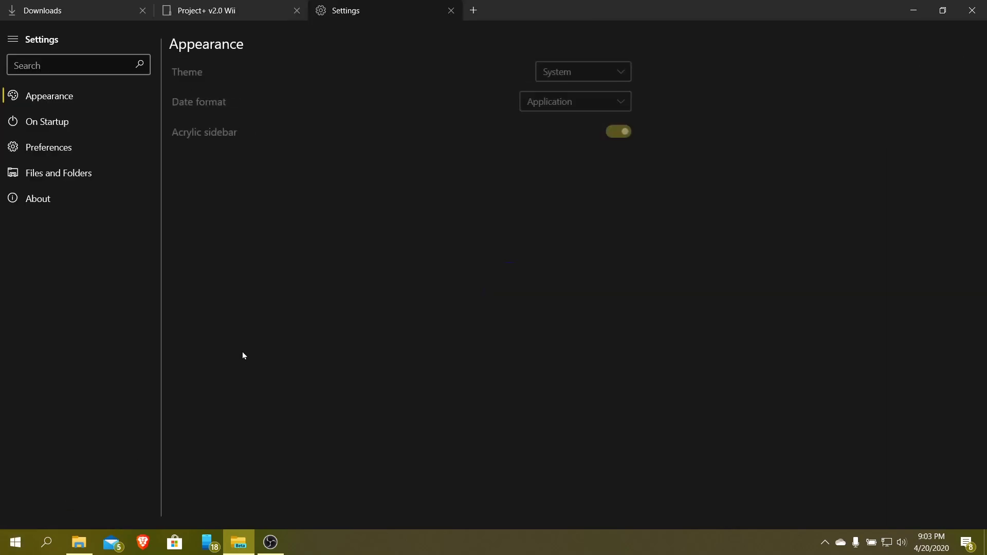
click(72, 147)
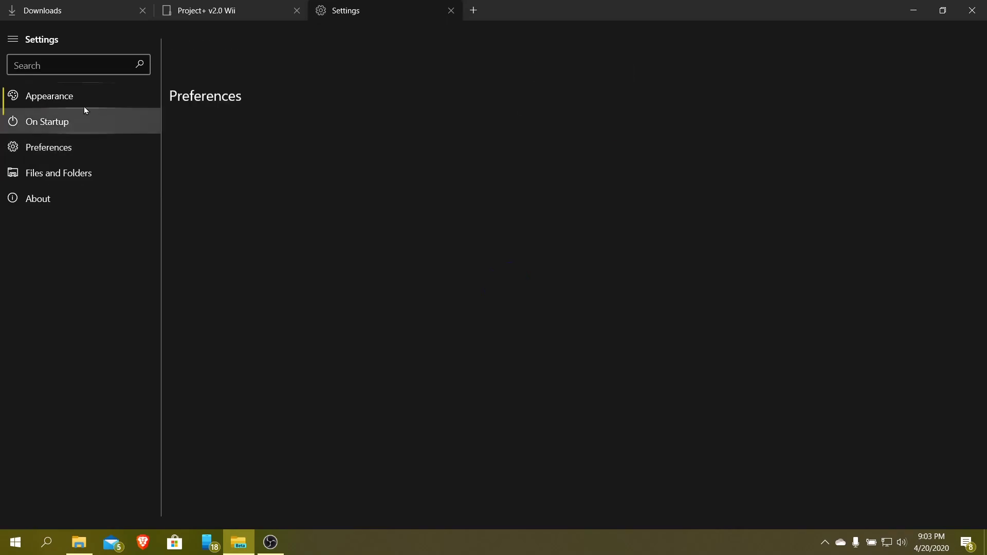
click(103, 172)
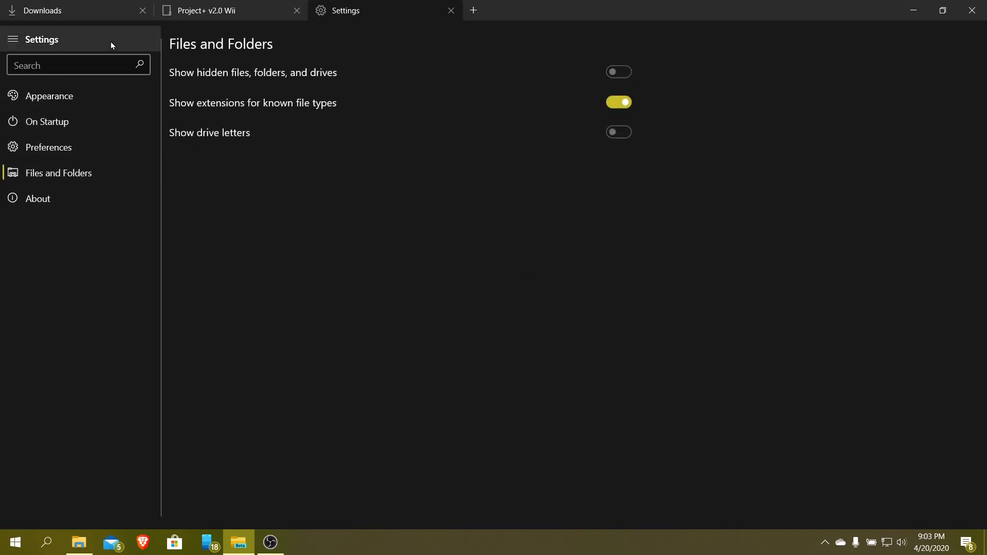
click(80, 16)
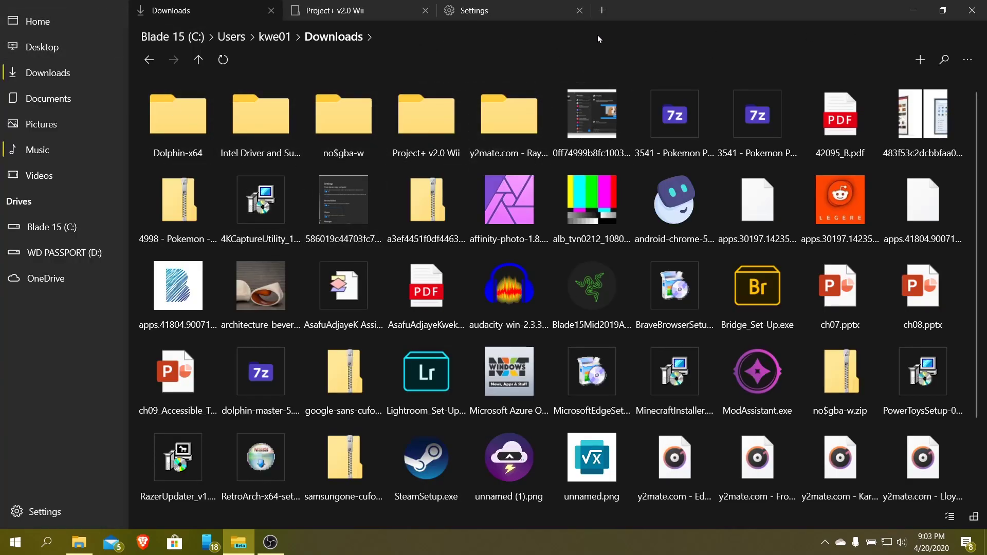
click(81, 543)
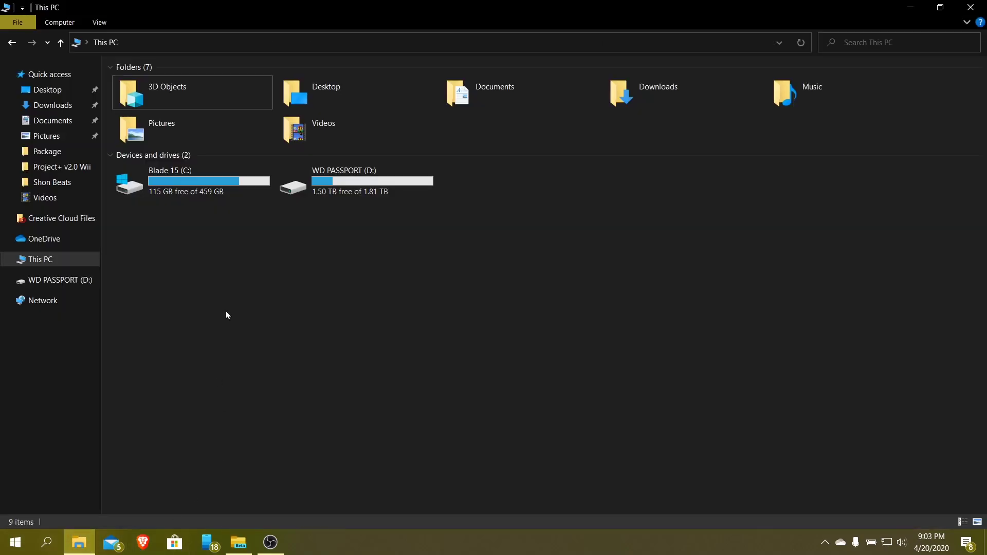
click(103, 29)
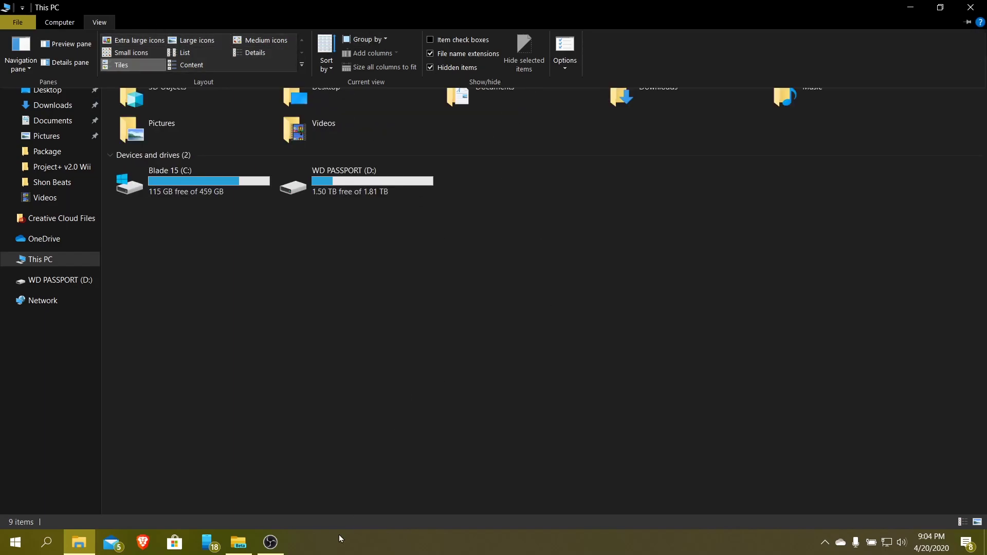
click(239, 543)
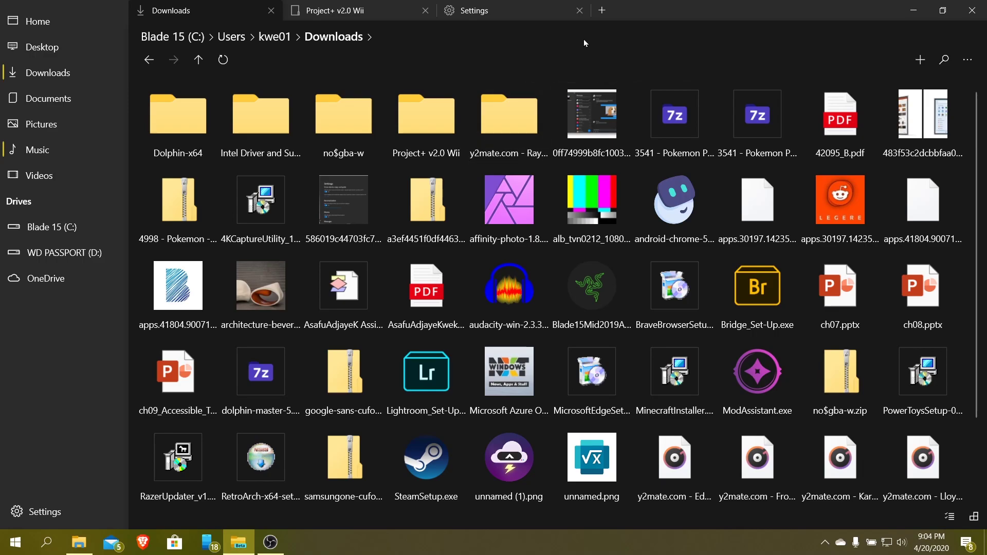
Step: Switch Downloads to List View with Name, Date modified, Type and Size columns
click(975, 519)
click(951, 551)
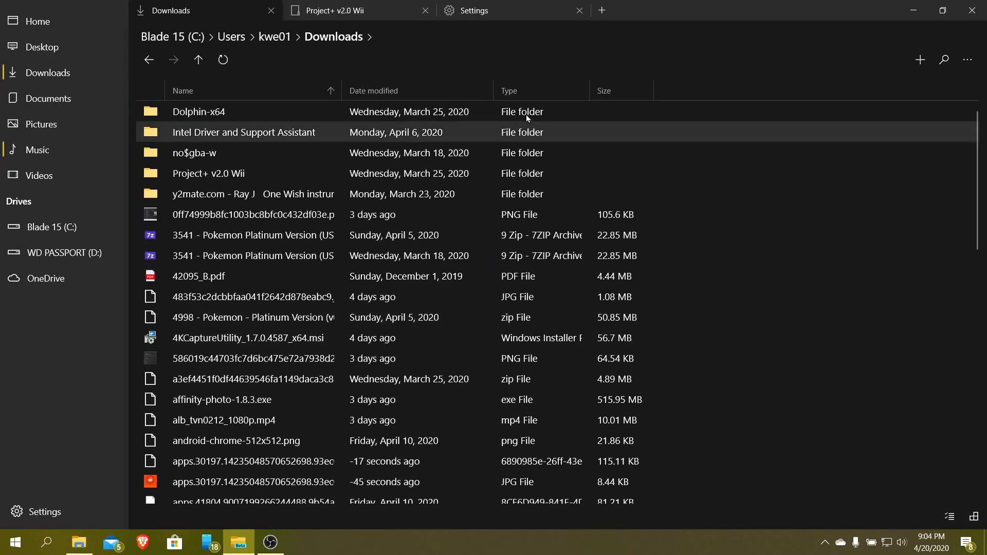